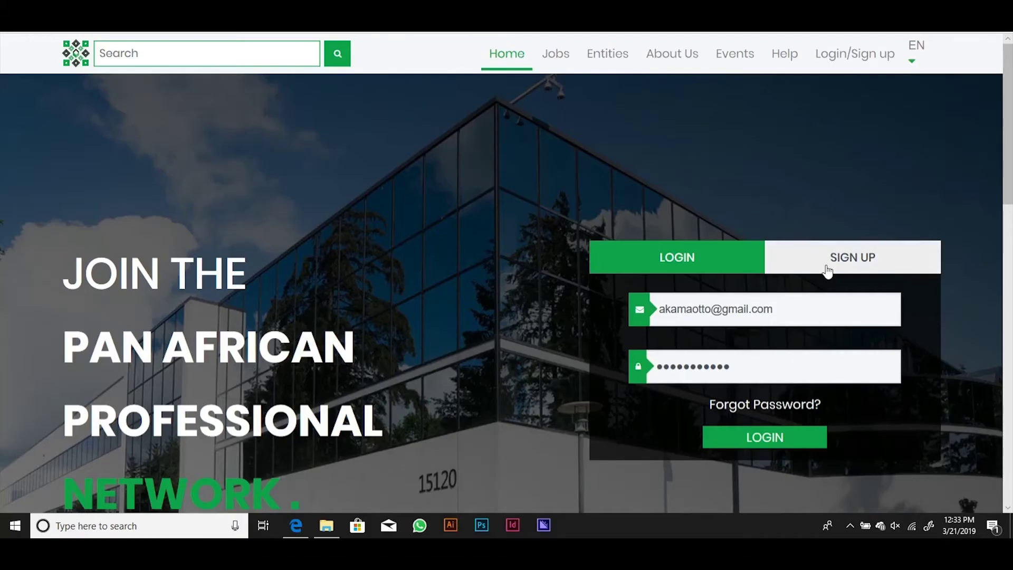
# Step: Start a new account with the phone number and confirm the SMS verification code
pyautogui.click(826, 270)
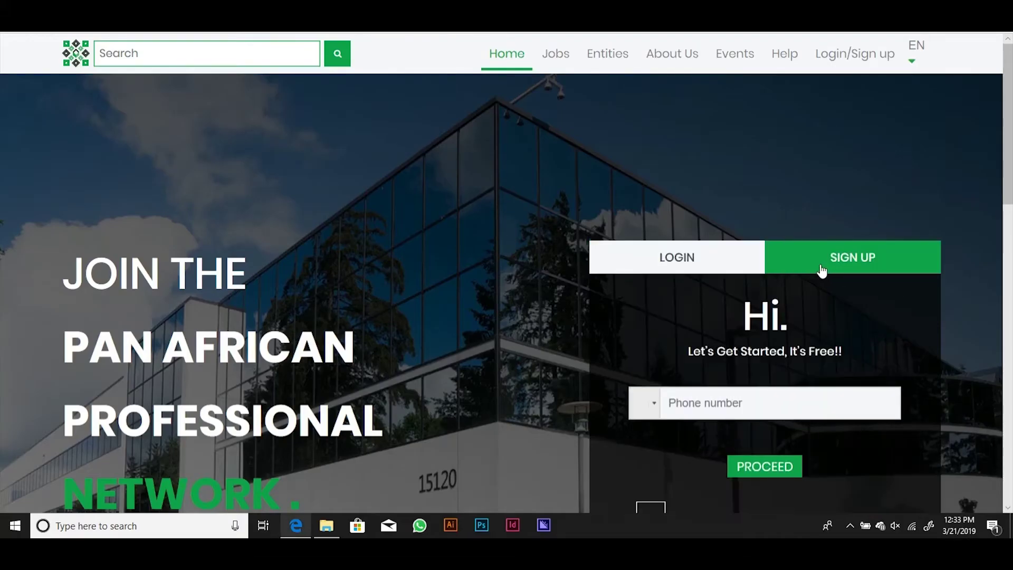
pyautogui.click(704, 395)
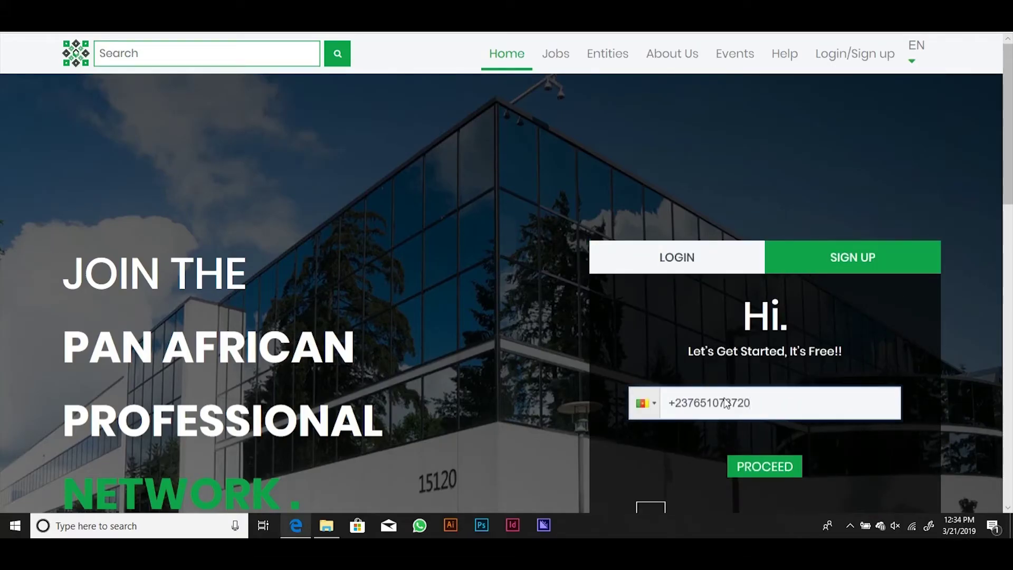
pyautogui.click(767, 466)
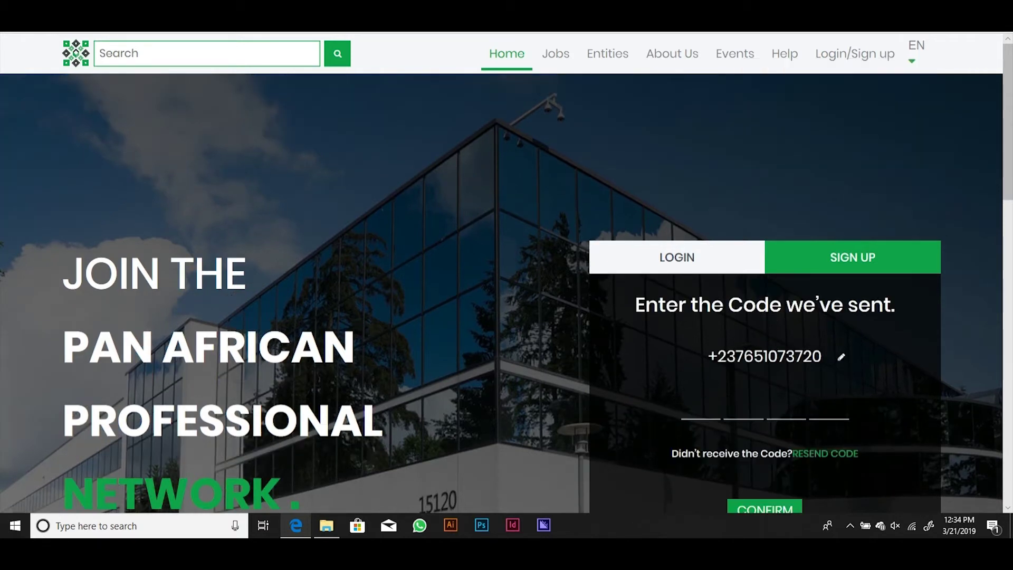
pyautogui.scroll(-3, 768, 477)
pyautogui.click(764, 364)
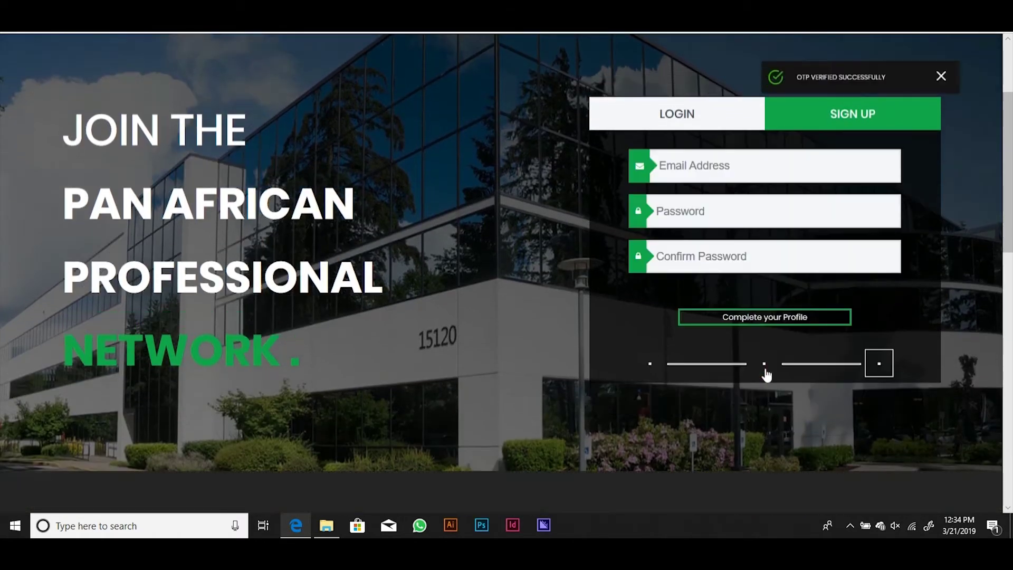
pyautogui.click(884, 324)
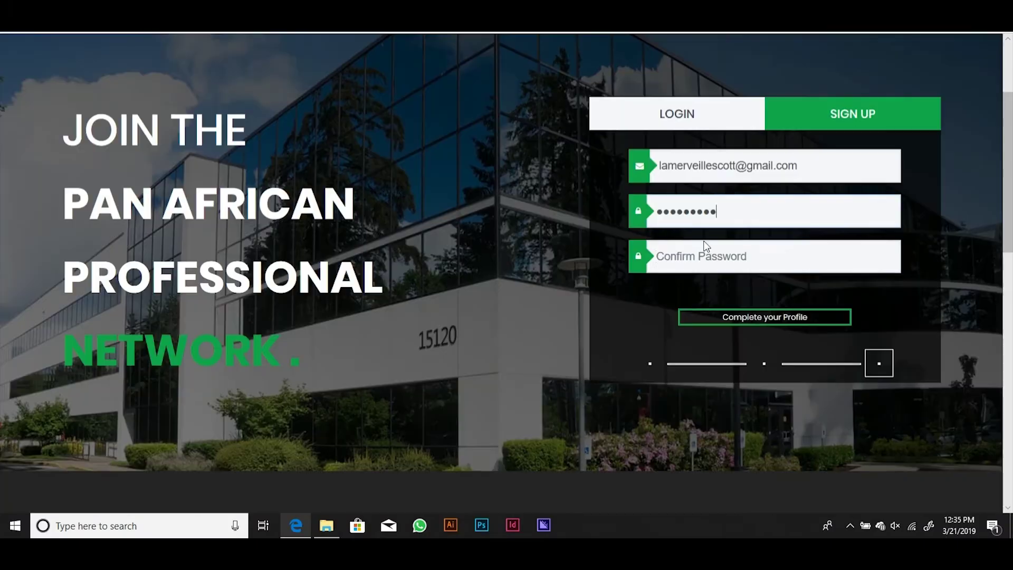
# Step: Set the sign-in e-mail and password, submit sign-up, and open the activation mail
pyautogui.click(701, 256)
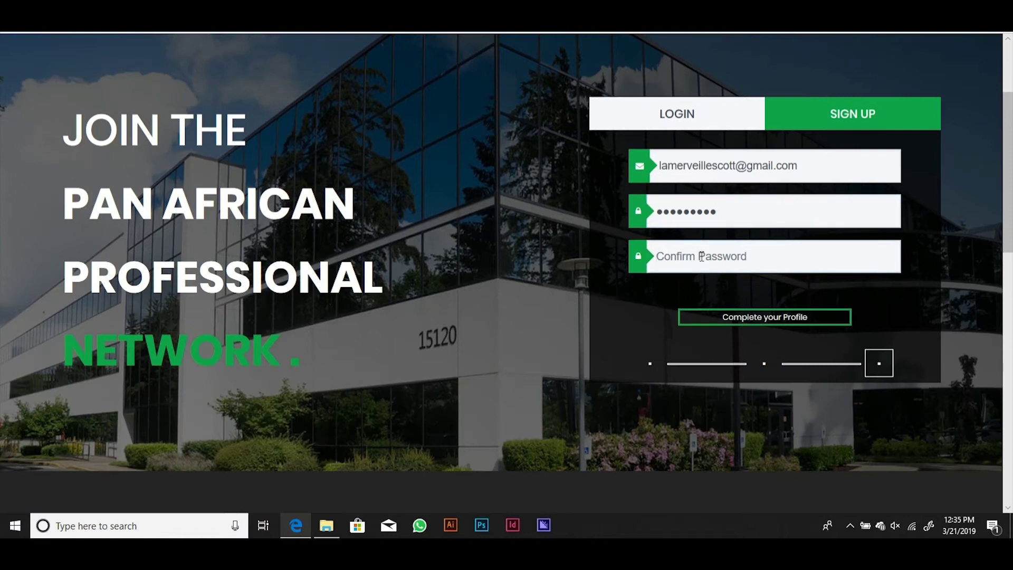
pyautogui.write('a')
pyautogui.click(743, 317)
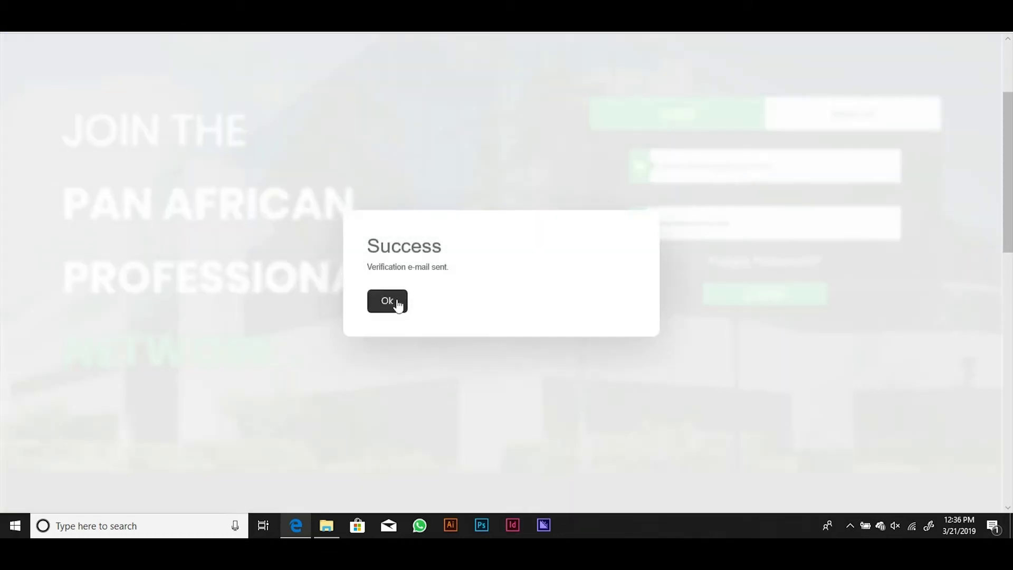
pyautogui.click(387, 302)
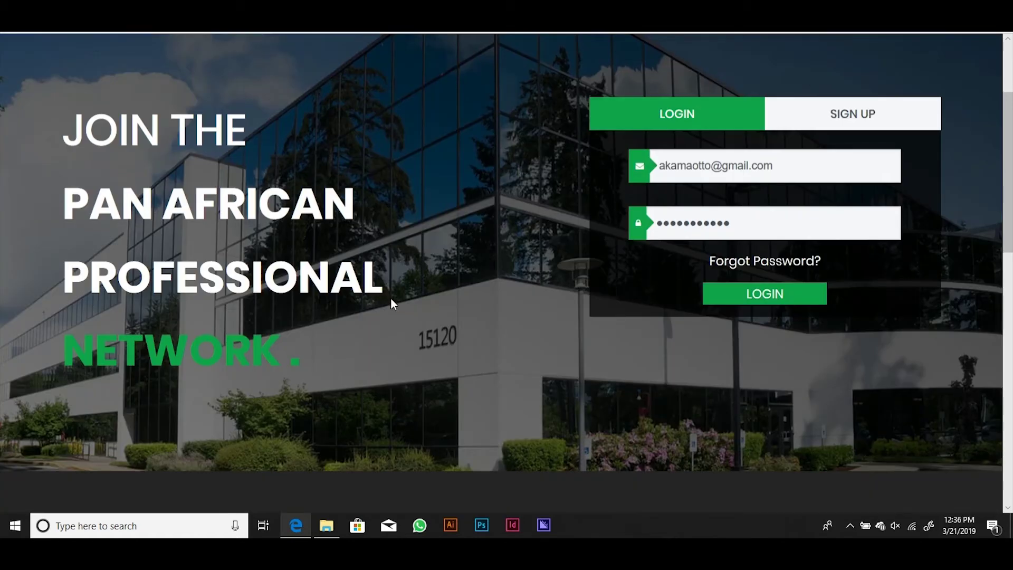
pyautogui.hotkey('ctrl', 'Tab')
pyautogui.click(422, 181)
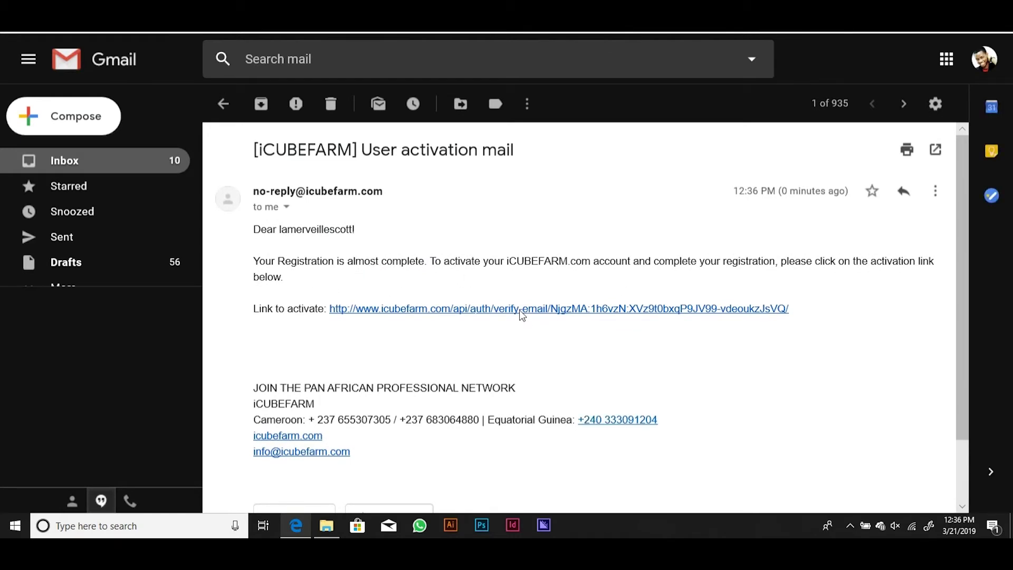
# Step: Follow the link in the '[iCUBEFARM] User activation mail' to verify the e-mail address
pyautogui.click(482, 311)
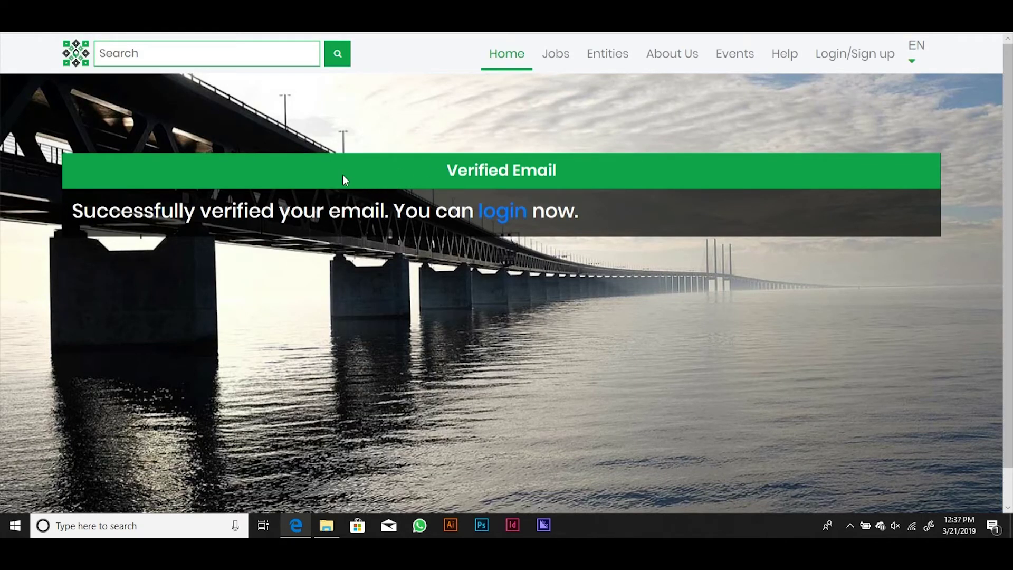
# Step: Log in to the new account and let the browser save the password
pyautogui.scroll(-1, 562, 225)
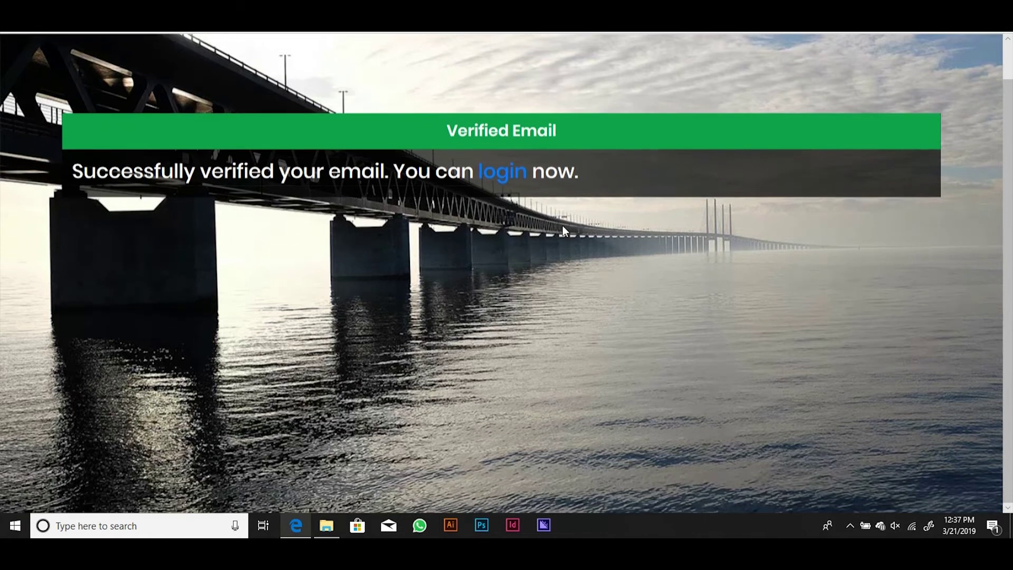
pyautogui.click(502, 178)
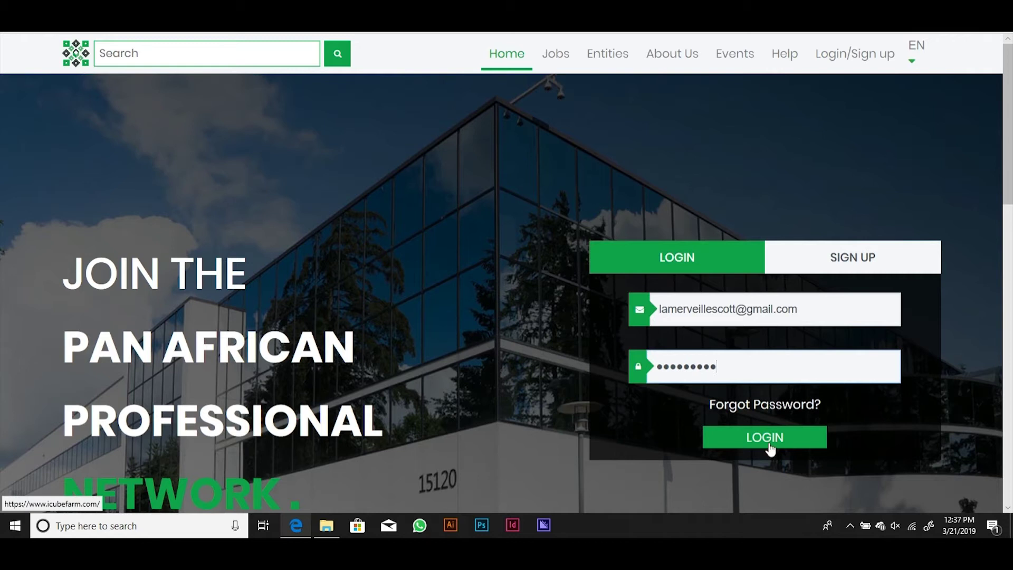
pyautogui.click(770, 447)
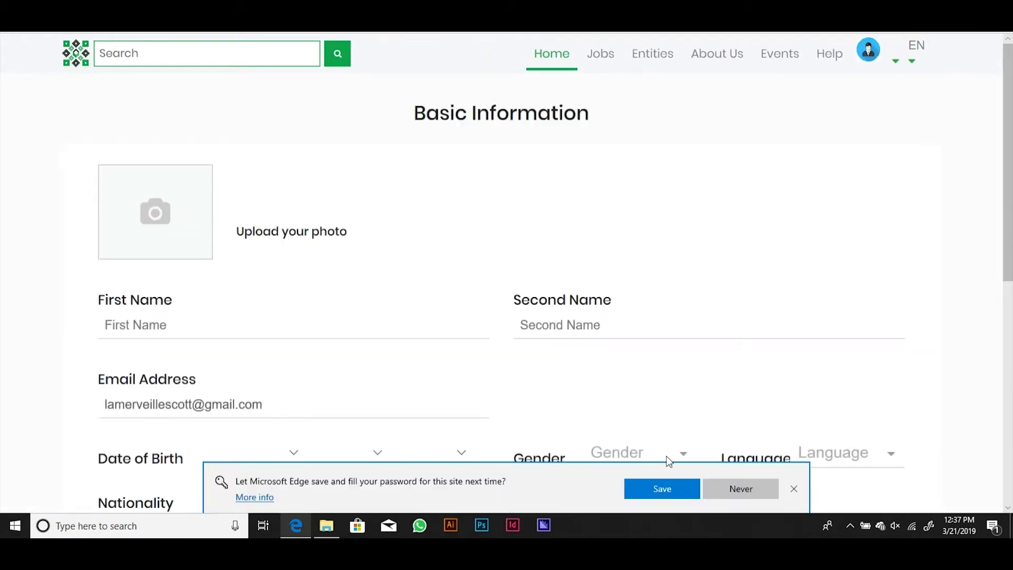
pyautogui.click(656, 490)
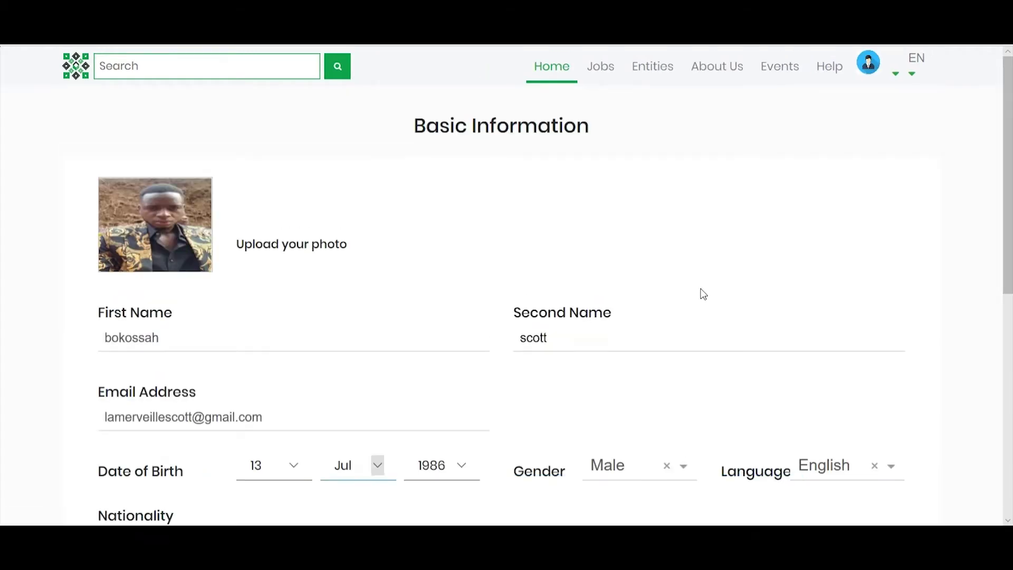
# Step: Submit the filled-in Basic Information profile form
pyautogui.scroll(-1, 698, 292)
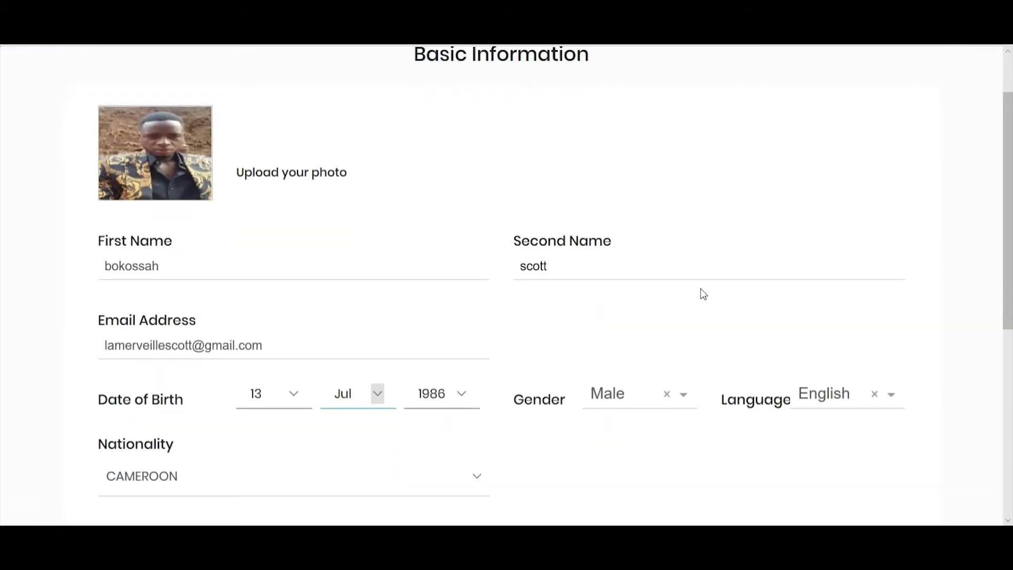
pyautogui.scroll(1, 703, 294)
pyautogui.scroll(-4, 676, 278)
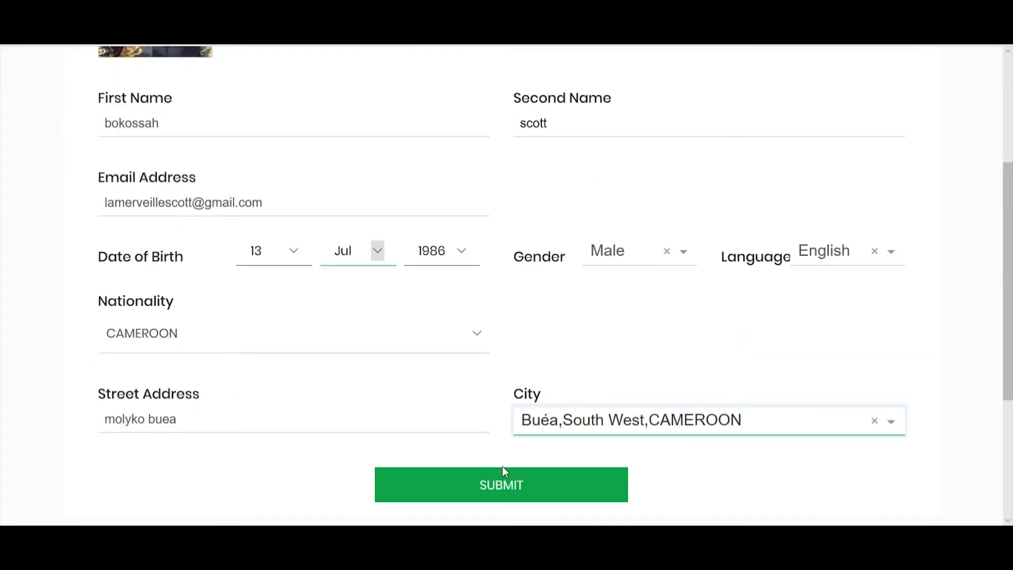
pyautogui.click(516, 491)
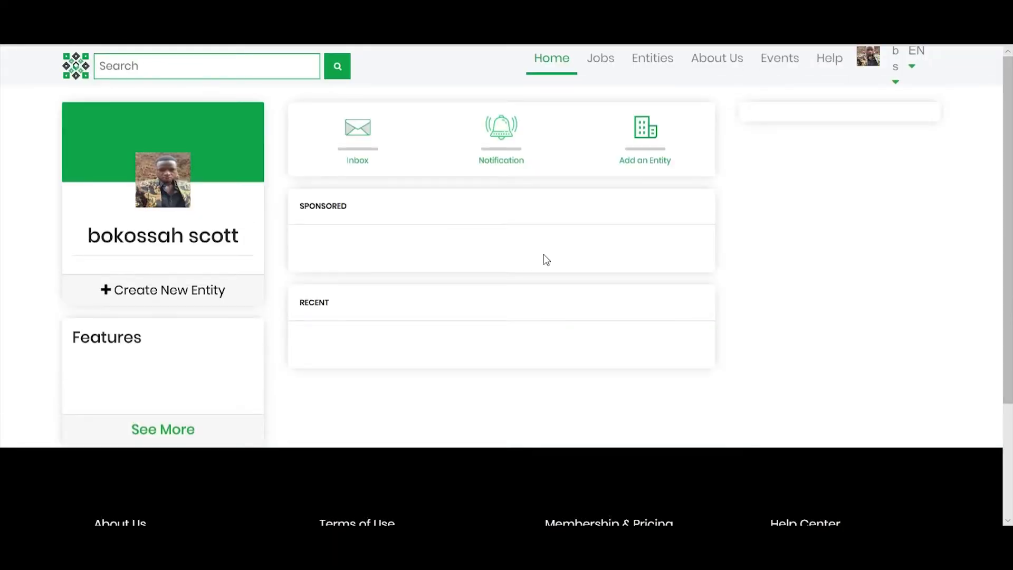
pyautogui.click(897, 112)
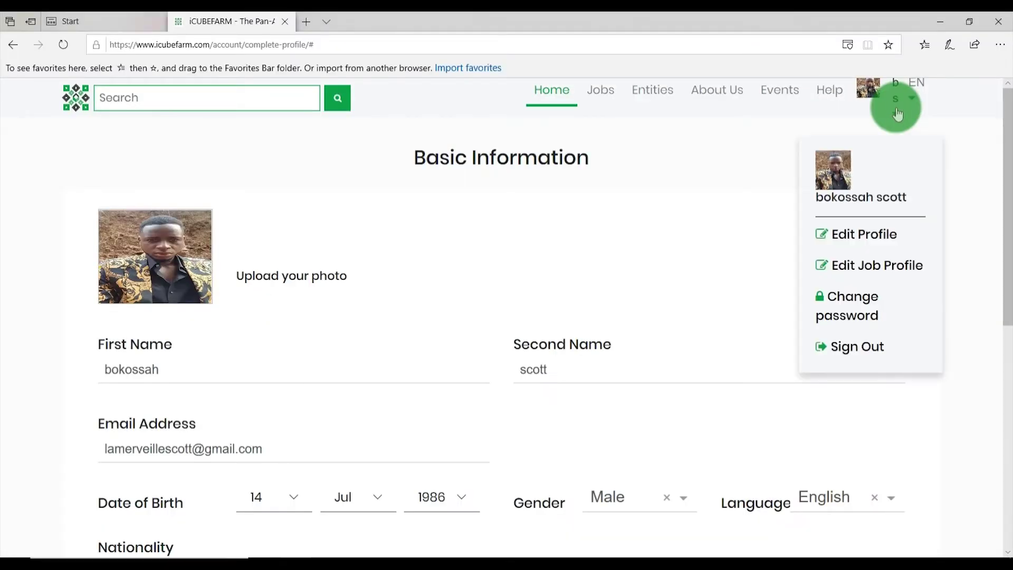
# Step: Upload the MY CV document from Documents as the job profile's CV
pyautogui.click(853, 352)
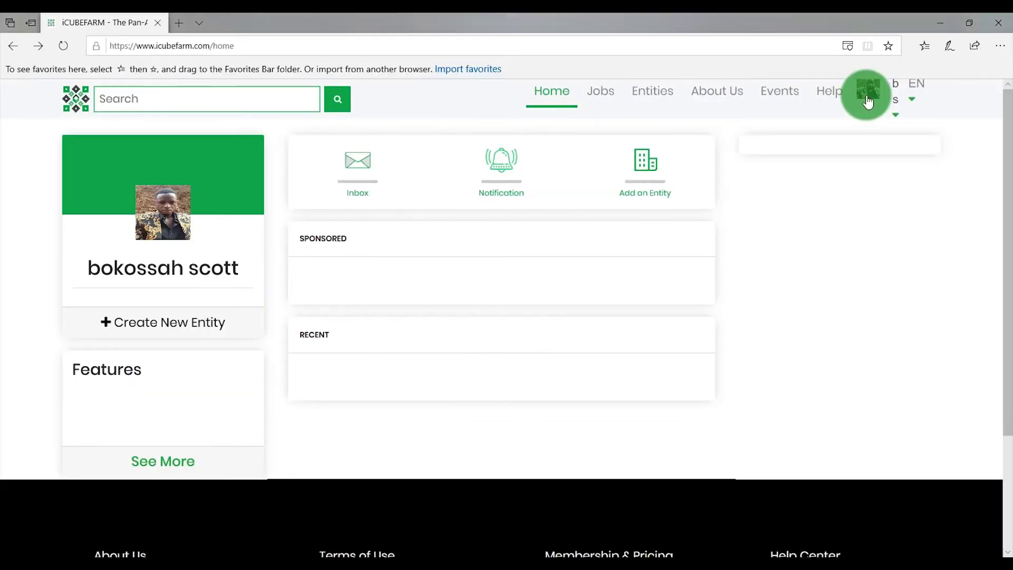
pyautogui.click(862, 130)
pyautogui.click(842, 271)
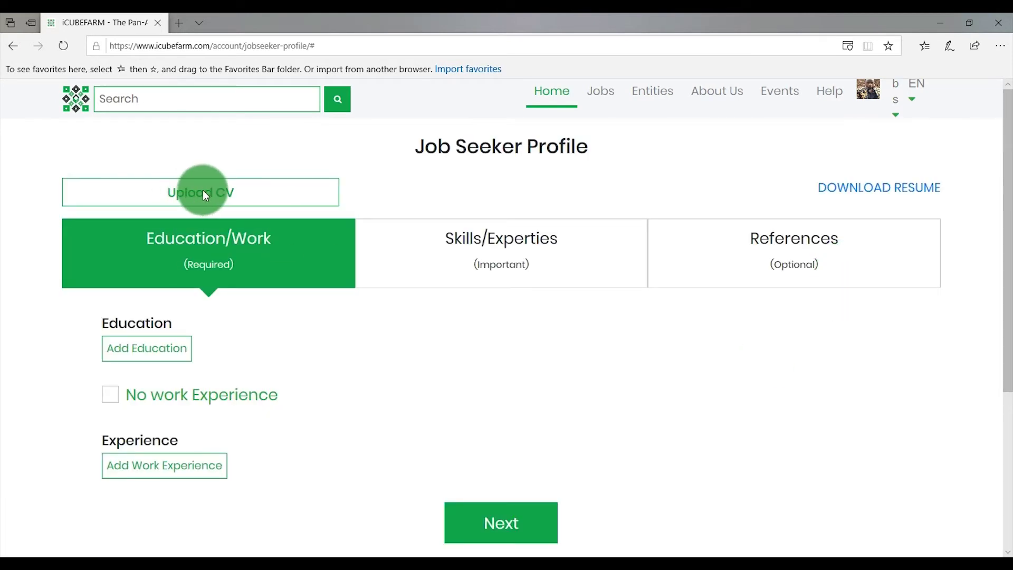
pyautogui.click(203, 192)
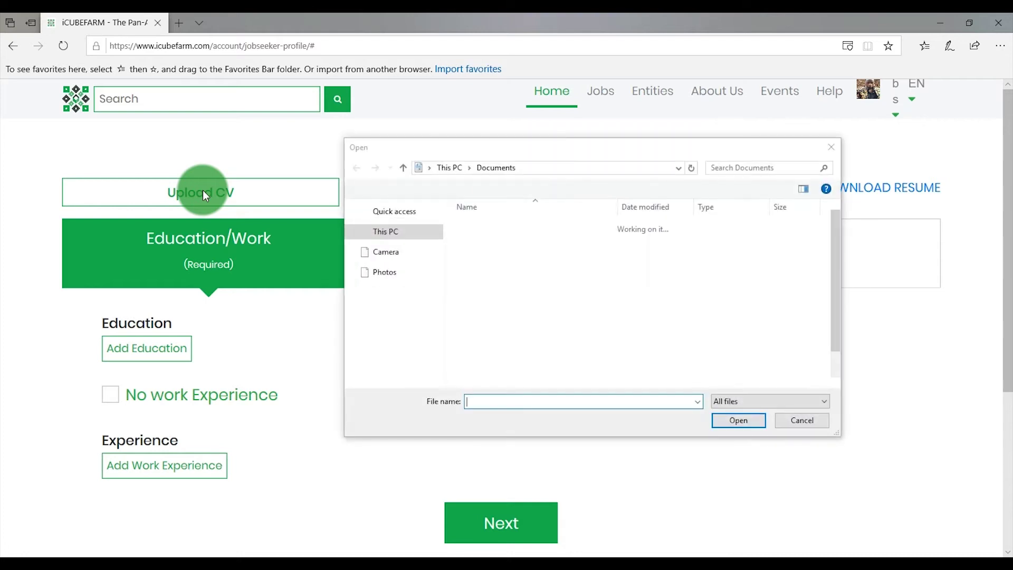
pyautogui.click(481, 331)
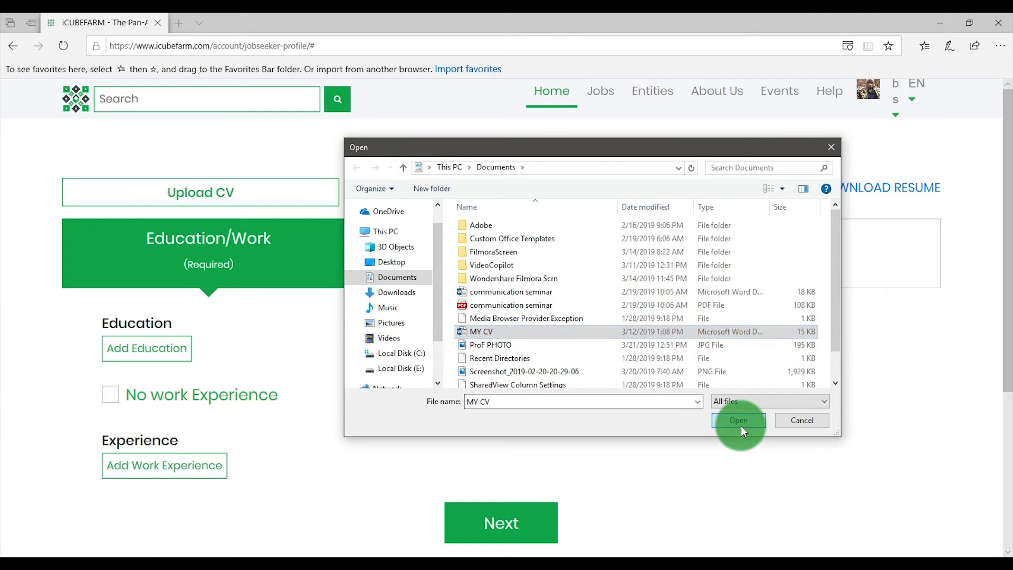
pyautogui.click(739, 421)
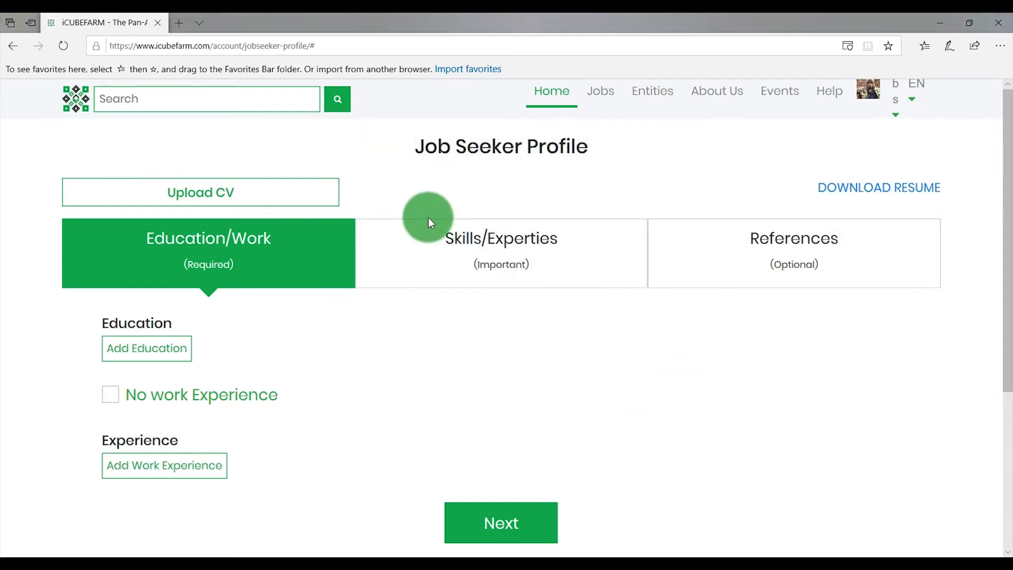
# Step: Skip adding any education or work experience entries to the job profile
pyautogui.click(387, 346)
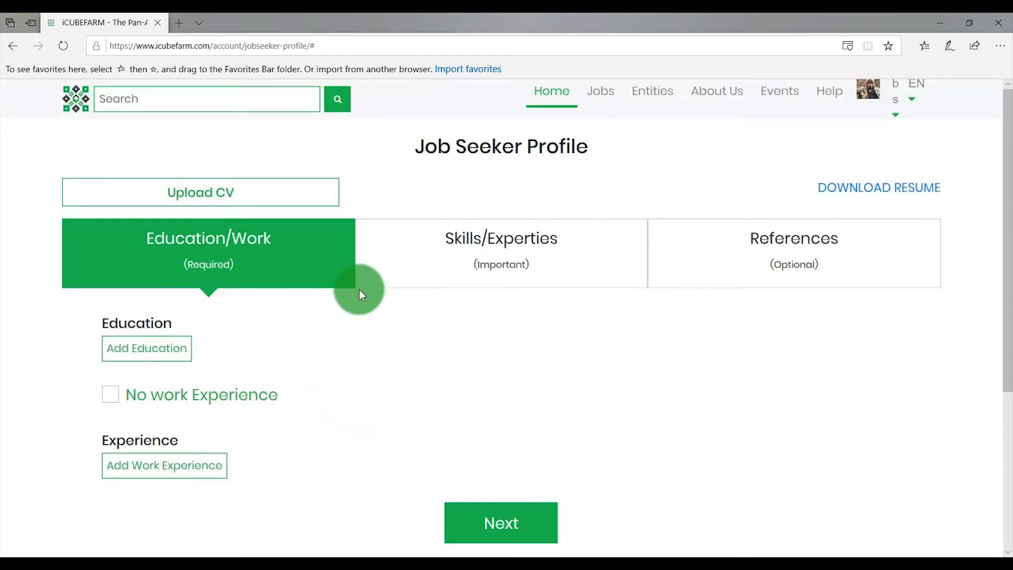
pyautogui.scroll(-3, 252, 261)
pyautogui.scroll(1, 252, 259)
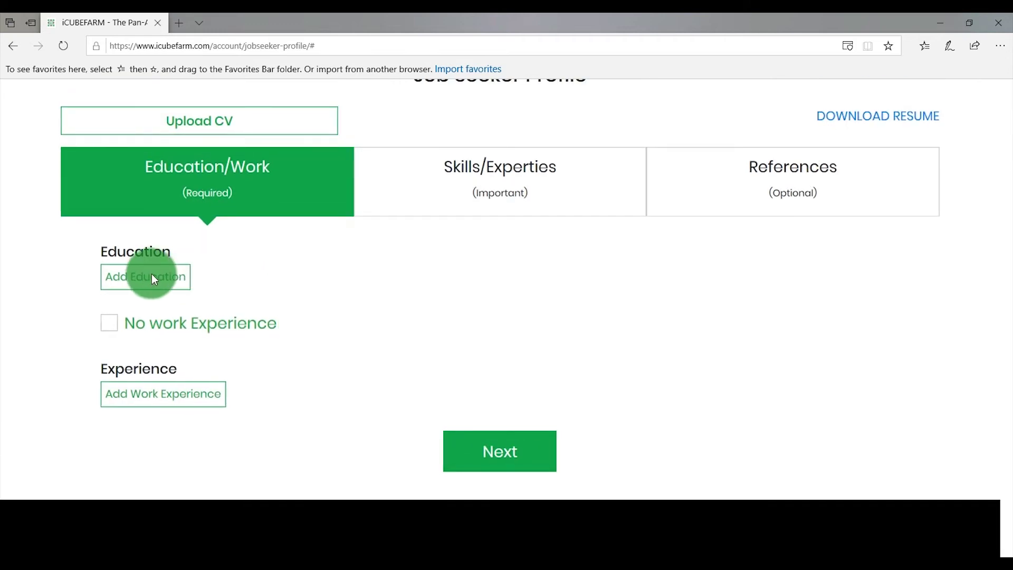
pyautogui.click(151, 276)
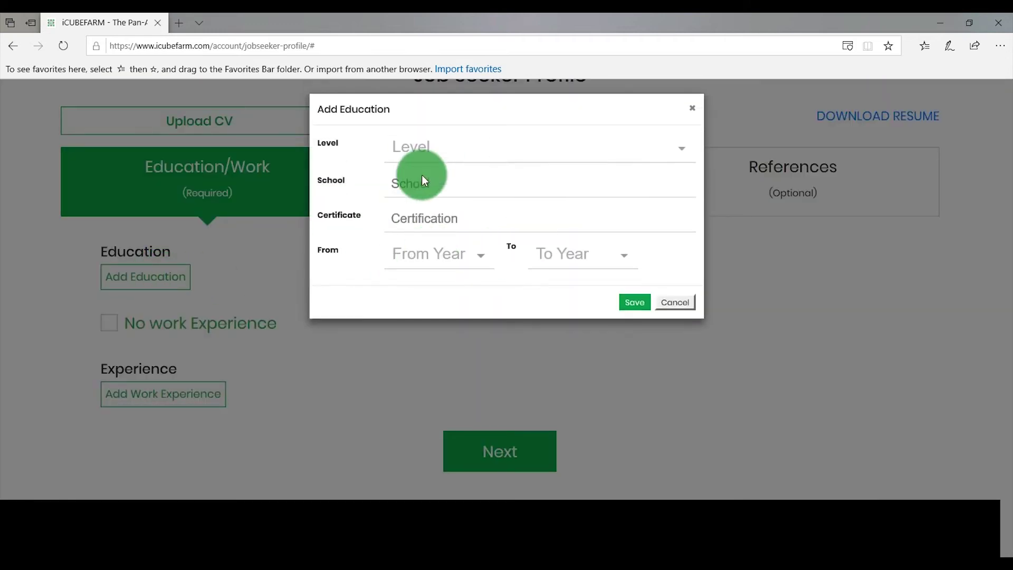
pyautogui.click(683, 310)
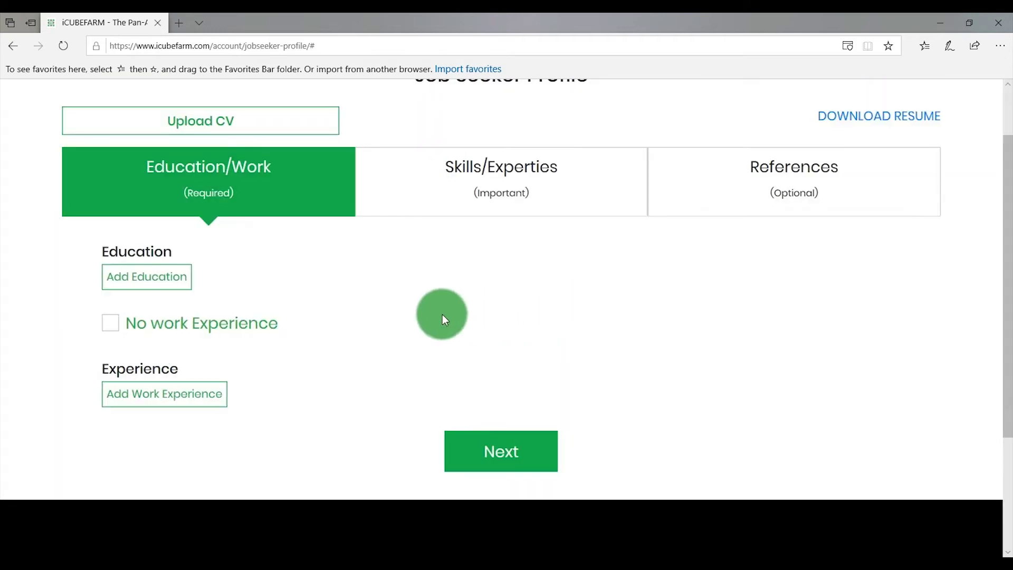
pyautogui.click(180, 384)
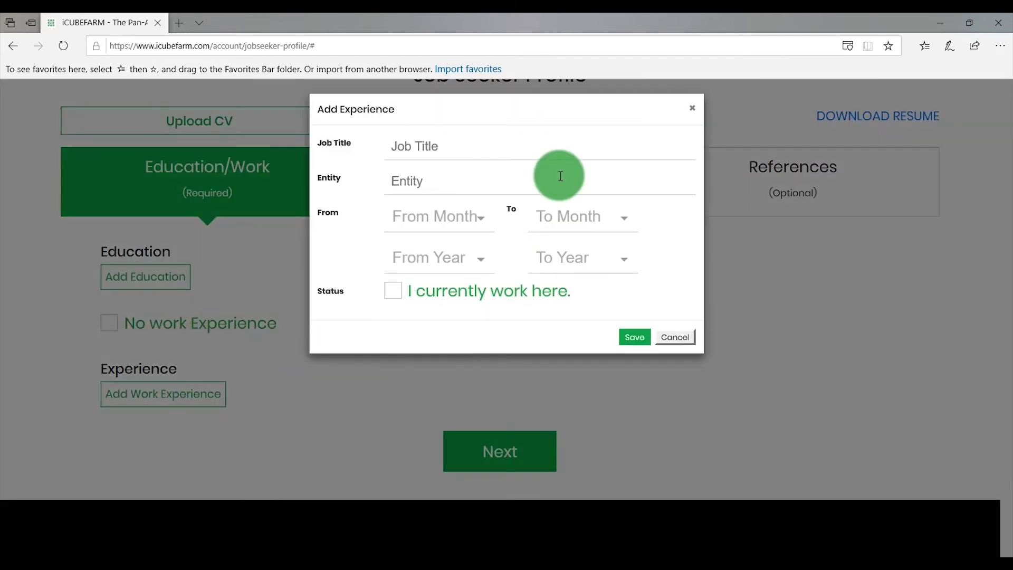
pyautogui.click(675, 338)
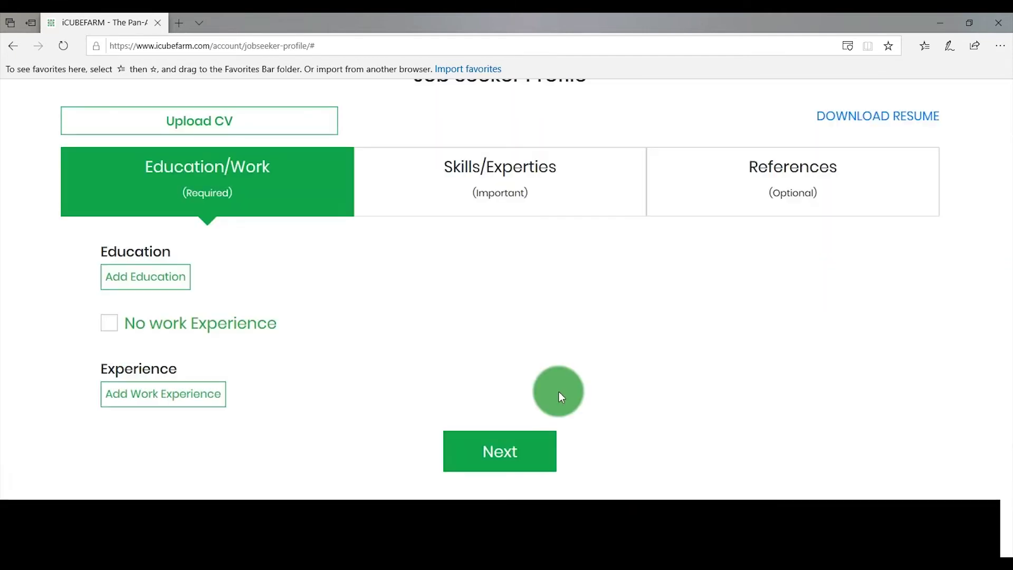
# Step: Advance through Skills to References, skip adding a reference, and finish the profile
pyautogui.click(515, 455)
pyautogui.click(515, 452)
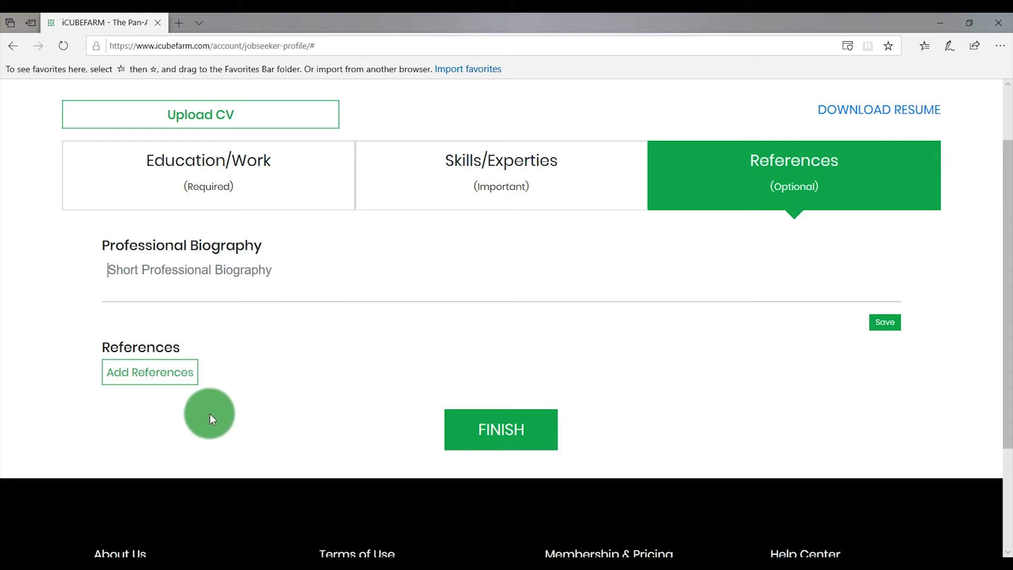
pyautogui.click(163, 372)
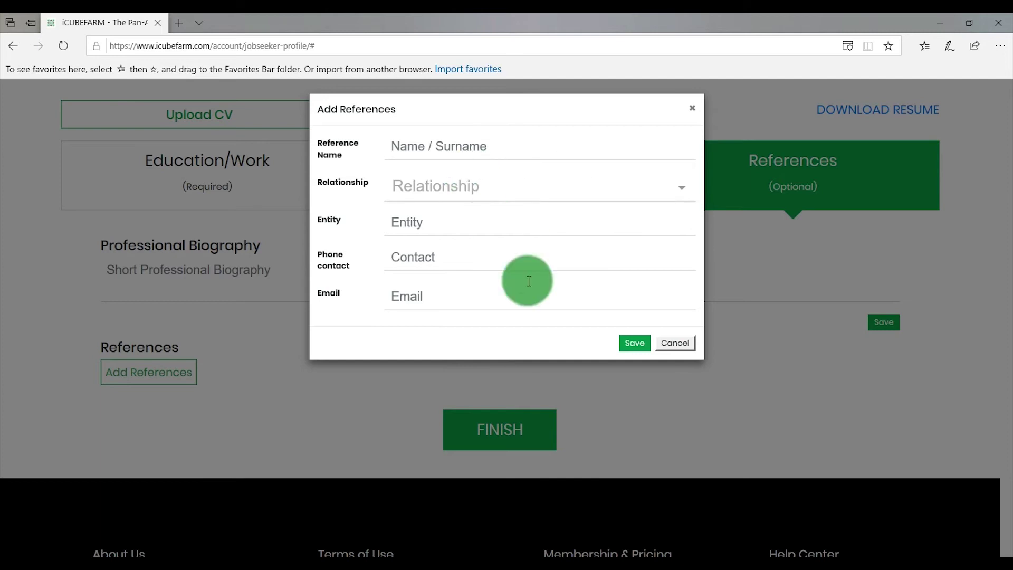
pyautogui.click(675, 343)
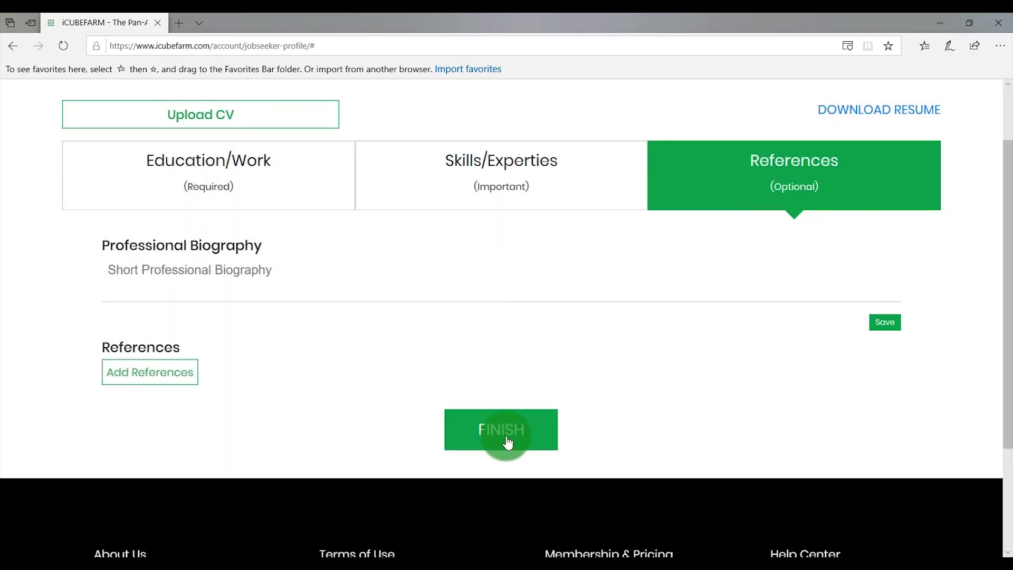
pyautogui.click(507, 441)
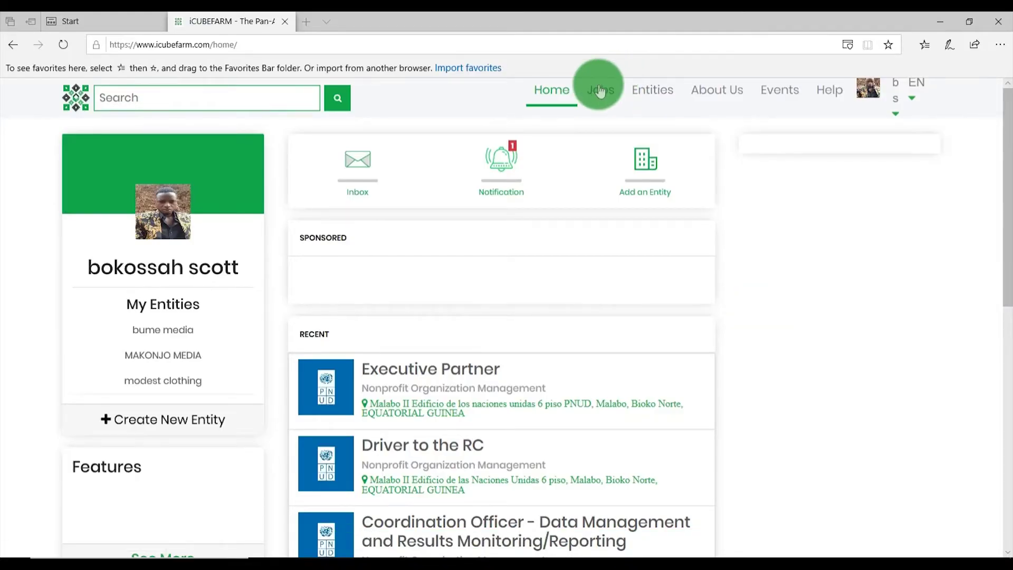
# Step: Search the job listings for coordination officer in Malabo
pyautogui.click(600, 90)
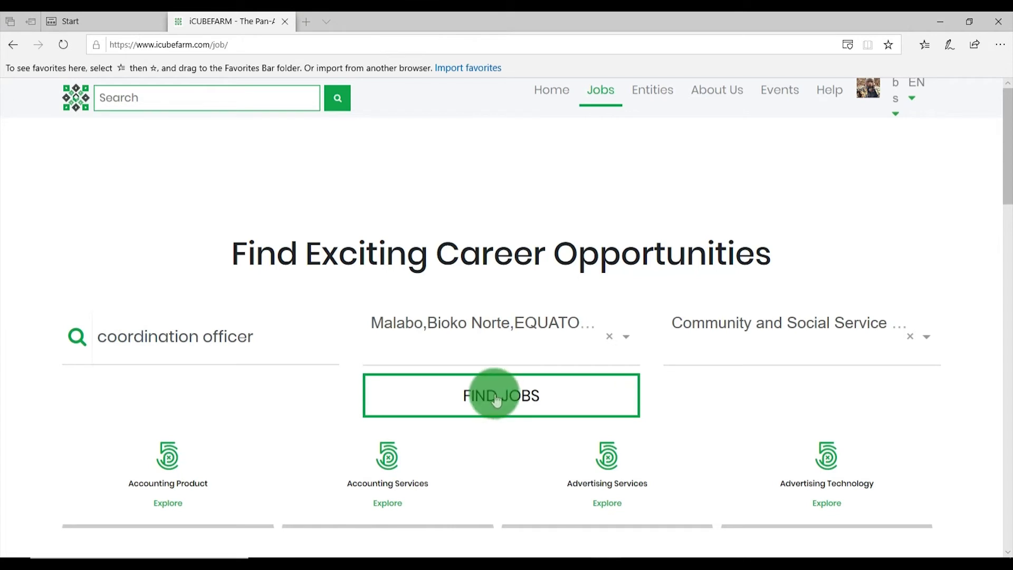
pyautogui.click(495, 399)
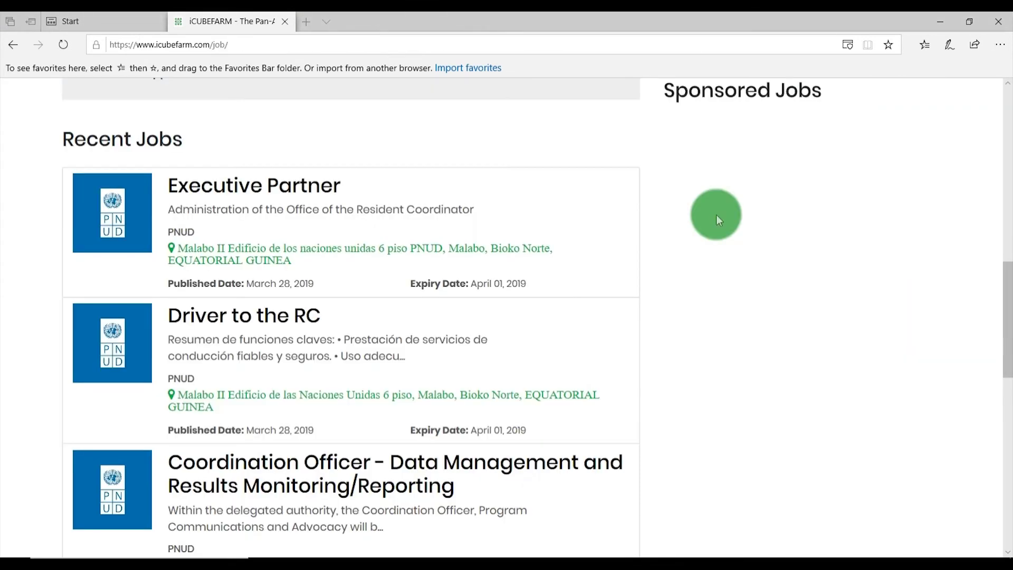
pyautogui.scroll(-3, 283, 210)
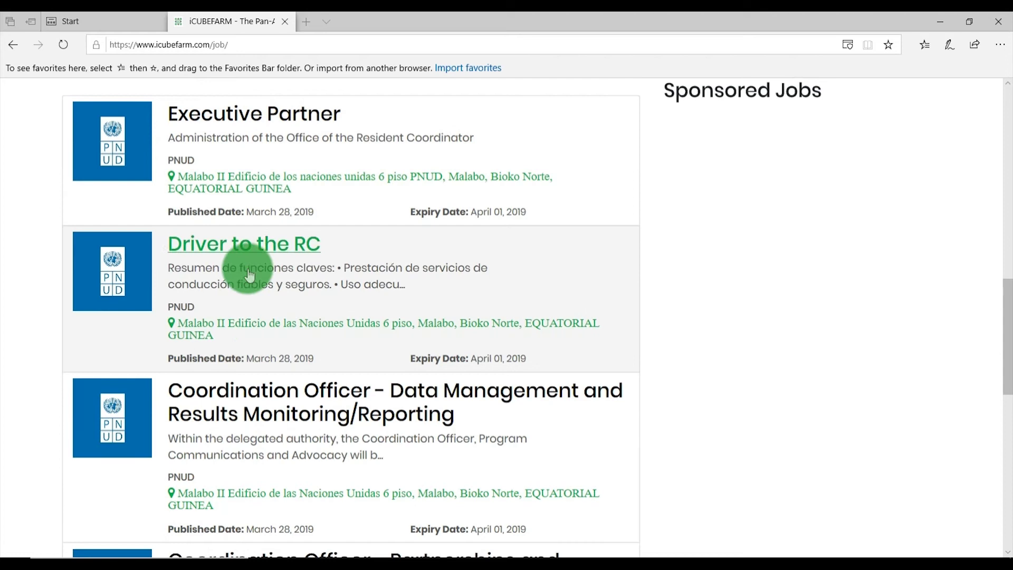
pyautogui.scroll(-5, 391, 353)
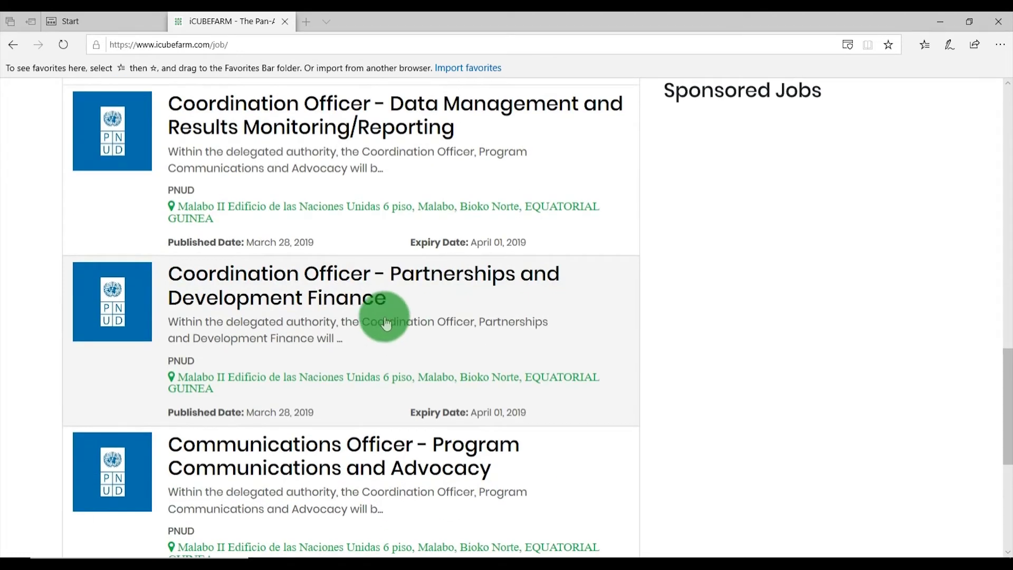
pyautogui.scroll(2, 388, 325)
# Step: Apply for the Coordination Officer - Data Management posting and acknowledge the success message
pyautogui.click(378, 189)
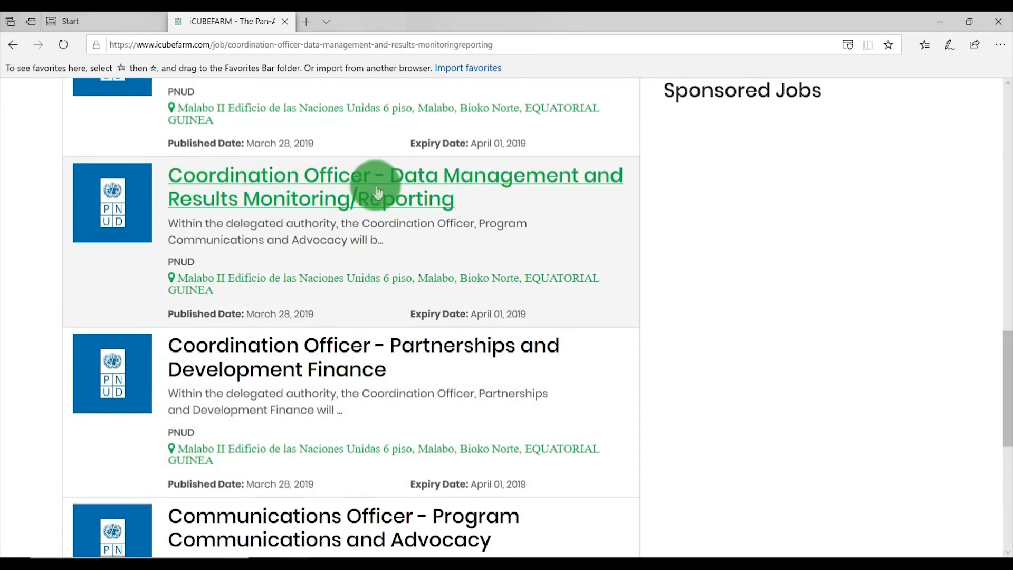
pyautogui.scroll(-5, 772, 394)
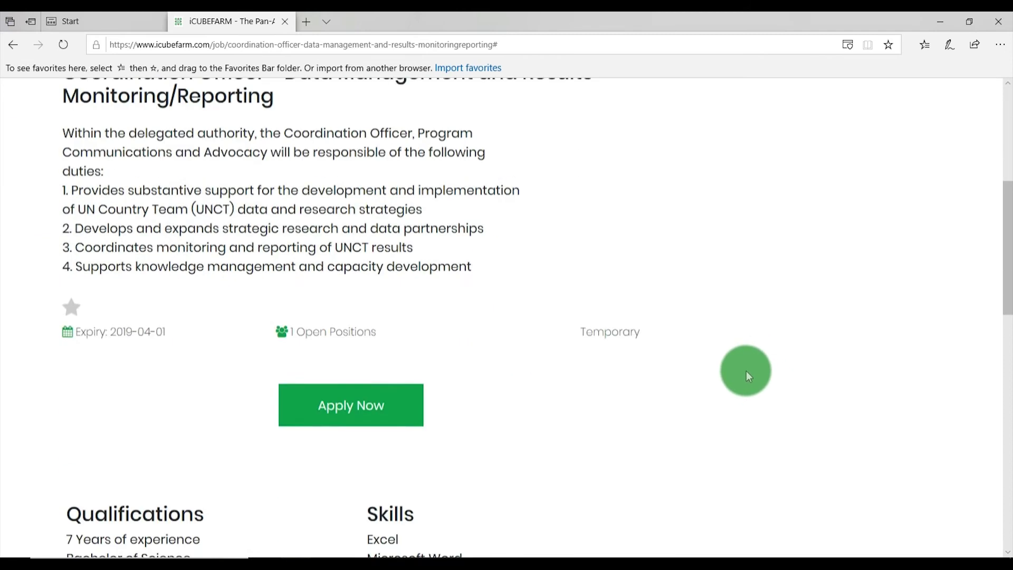
pyautogui.scroll(2, 615, 301)
pyautogui.scroll(-4, 536, 339)
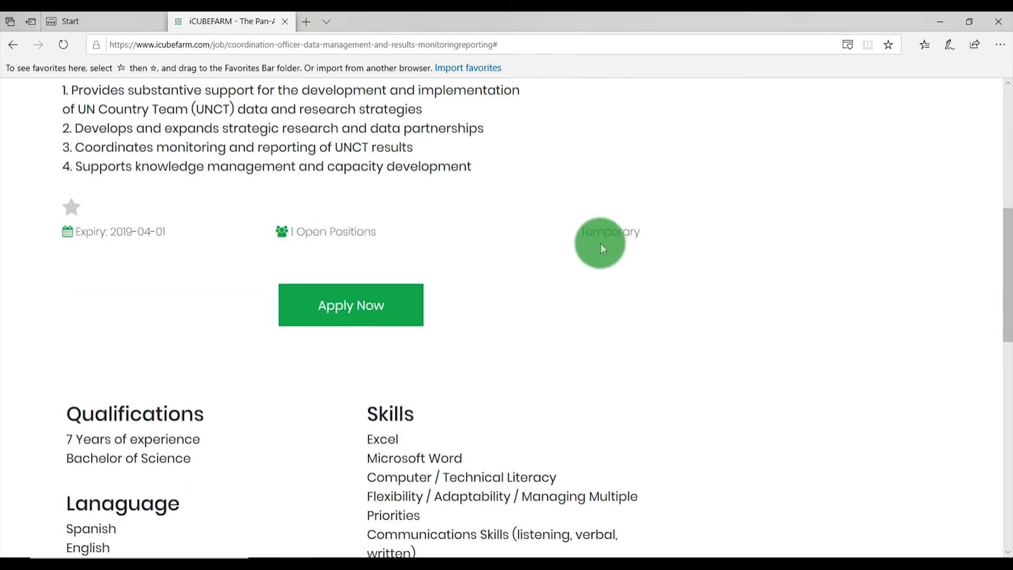
pyautogui.scroll(-3, 614, 242)
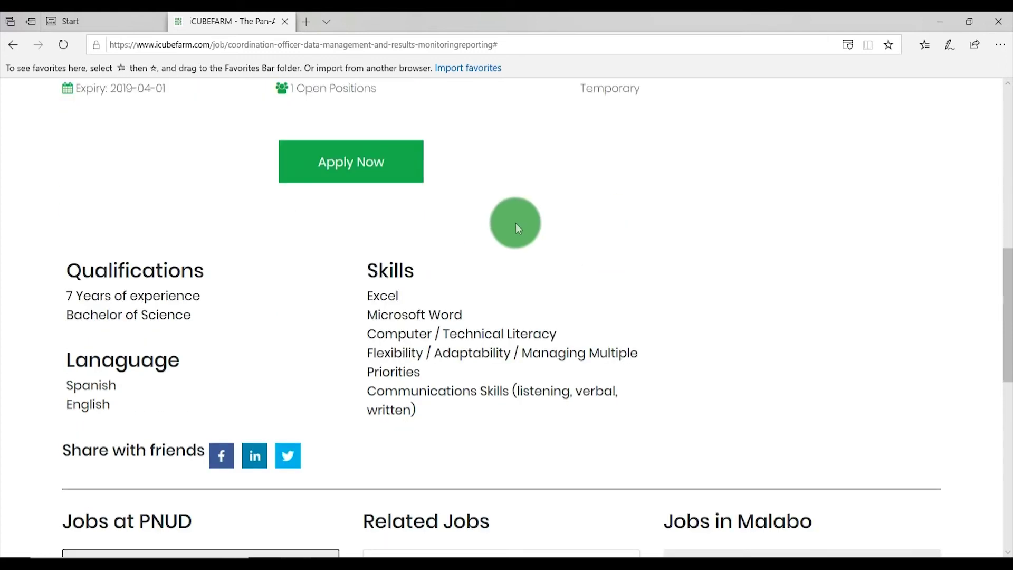
pyautogui.scroll(4, 514, 222)
pyautogui.click(379, 387)
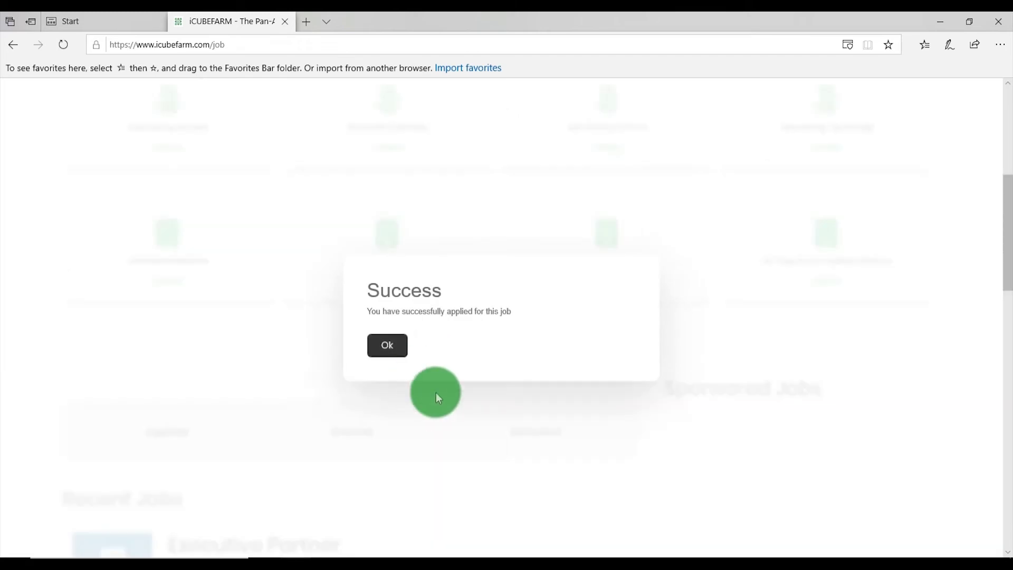
pyautogui.click(390, 350)
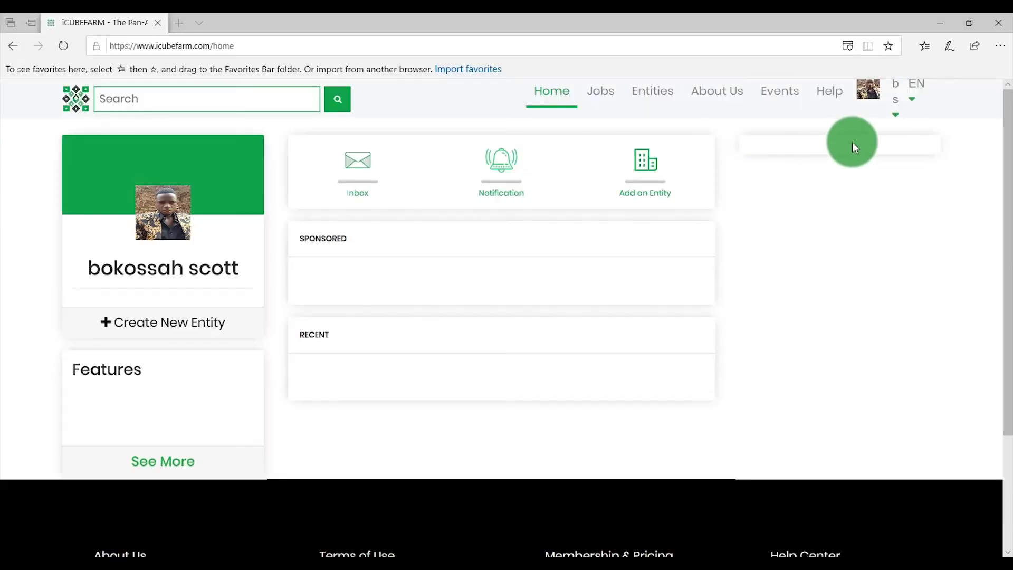
# Step: Upload the ProF PHOTO image as the new profile photo
pyautogui.click(871, 99)
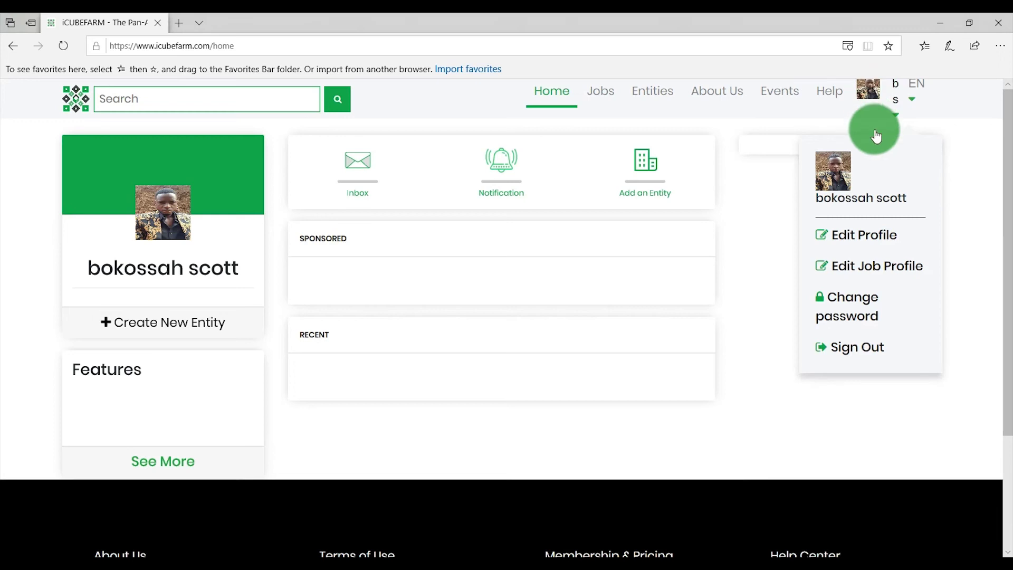
pyautogui.click(858, 240)
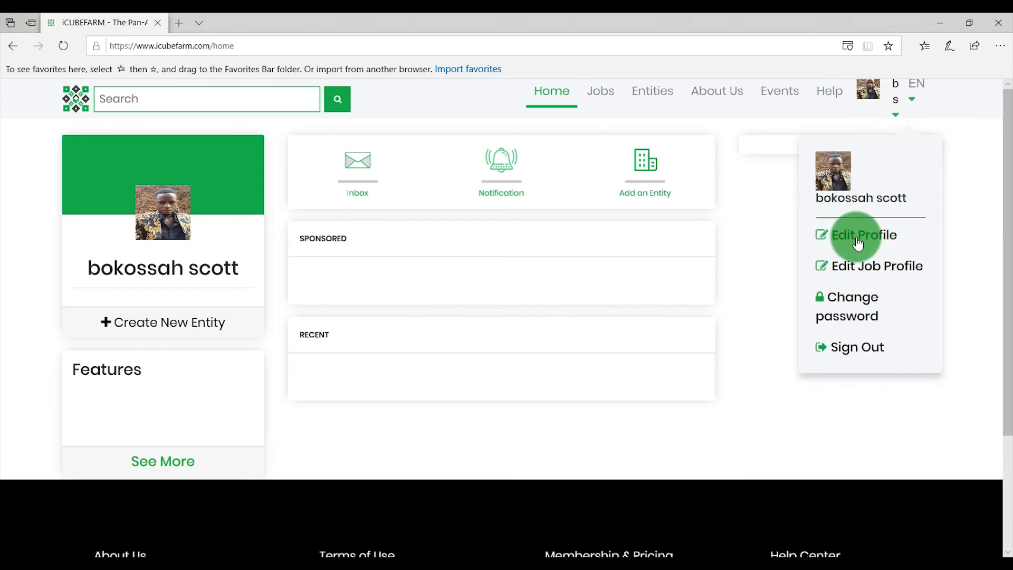
pyautogui.click(155, 232)
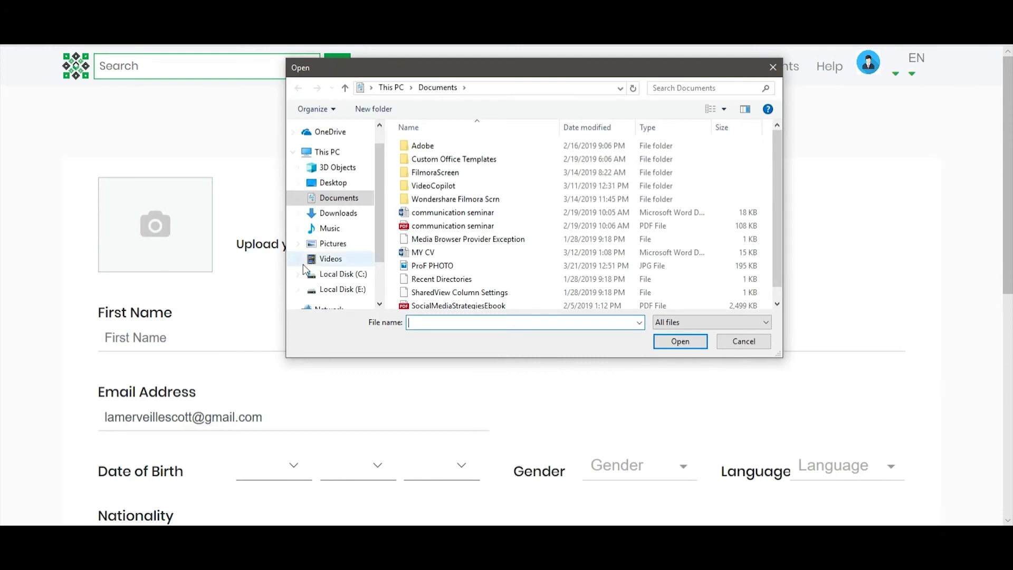
pyautogui.click(432, 265)
pyautogui.click(678, 348)
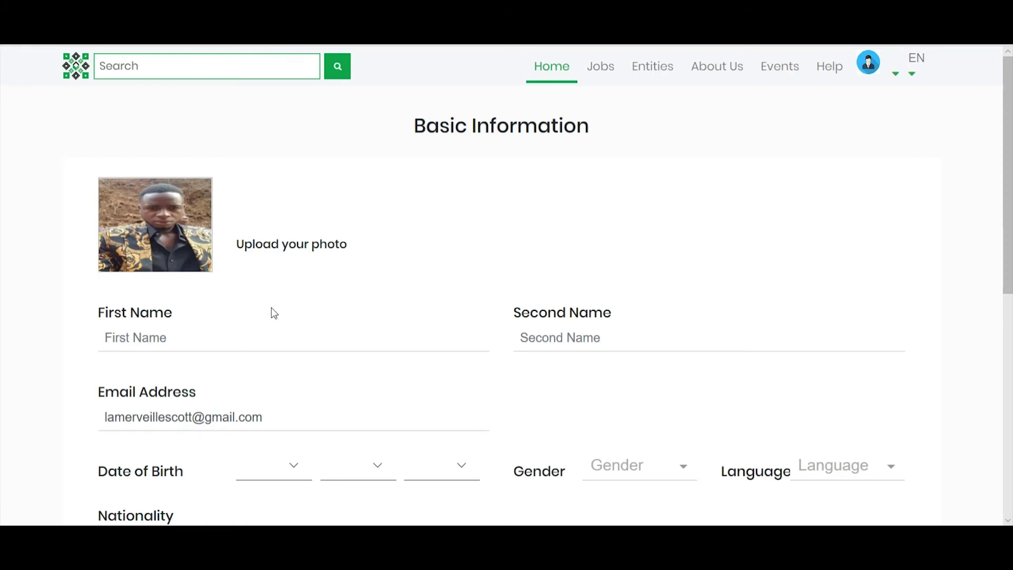
# Step: Enter the first and second names and save the Basic Information
pyautogui.scroll(-1, 271, 311)
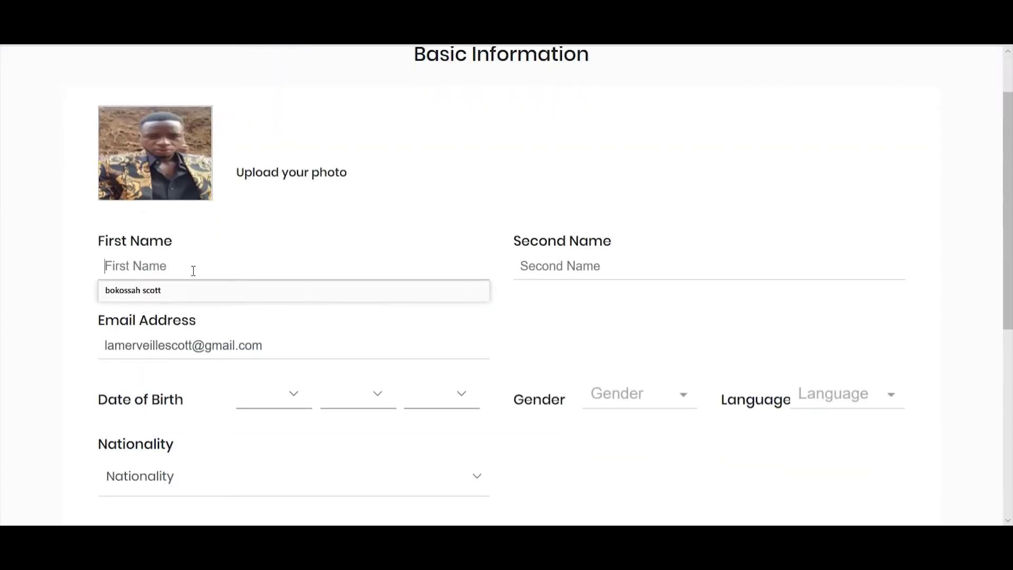
pyautogui.press('Tab')
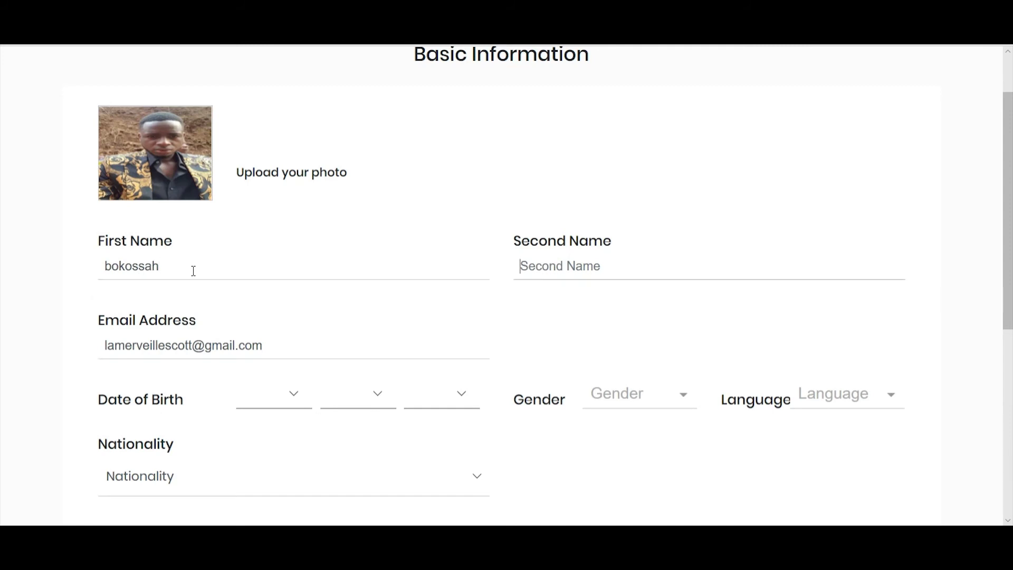
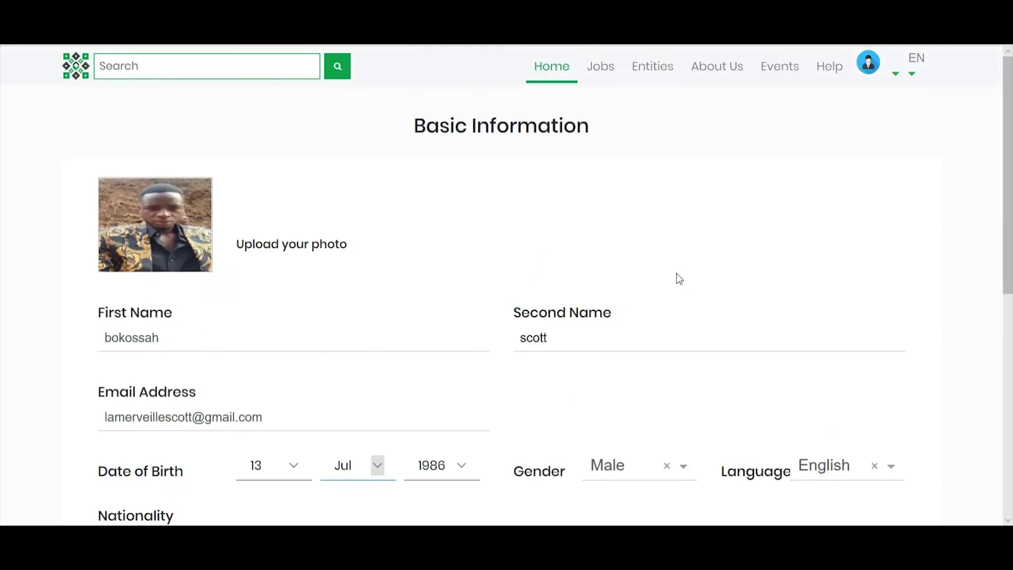
pyautogui.scroll(-4, 676, 272)
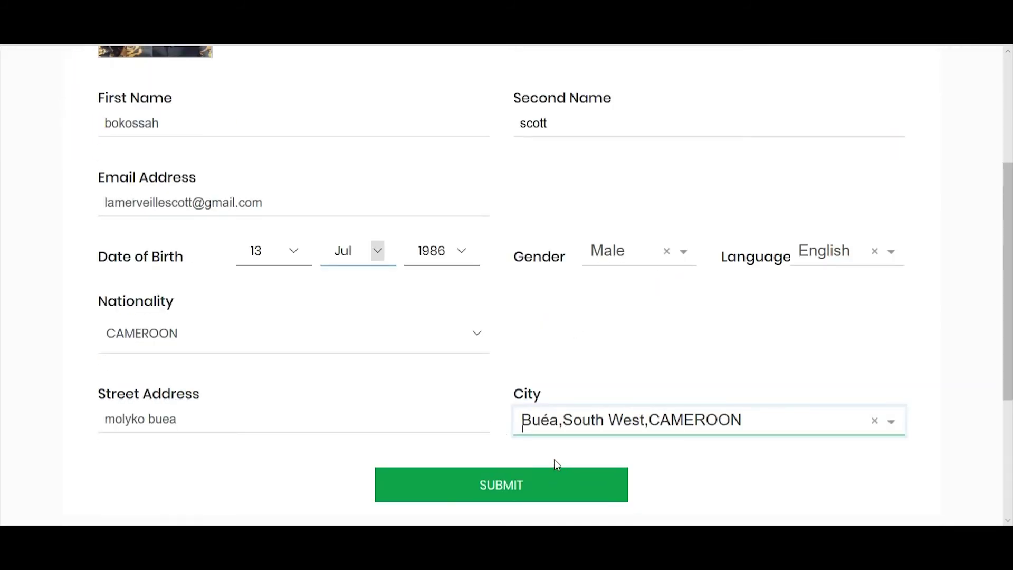
pyautogui.click(515, 491)
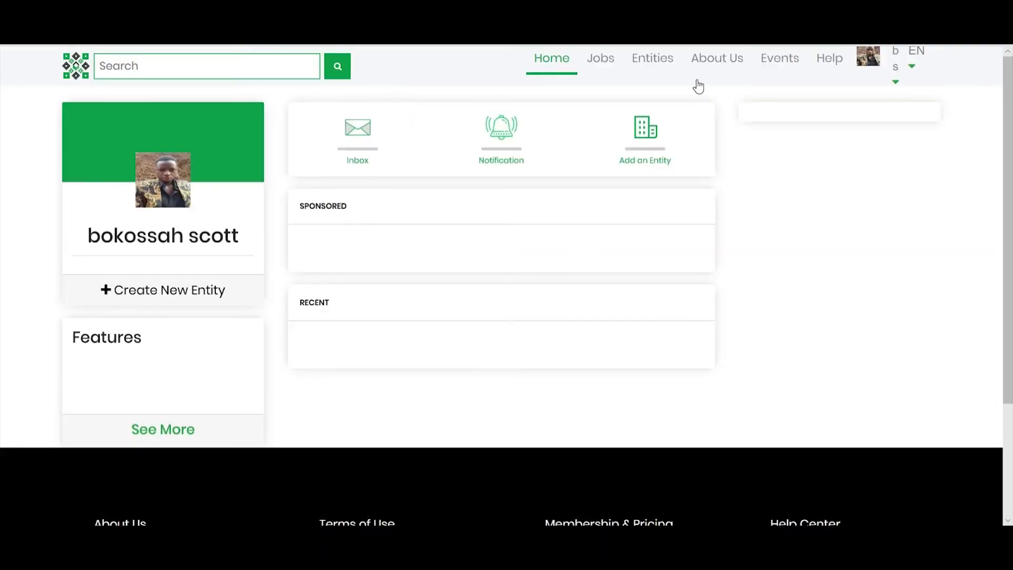
# Step: Change the account password to a new confirmed one, then sign out
pyautogui.click(896, 115)
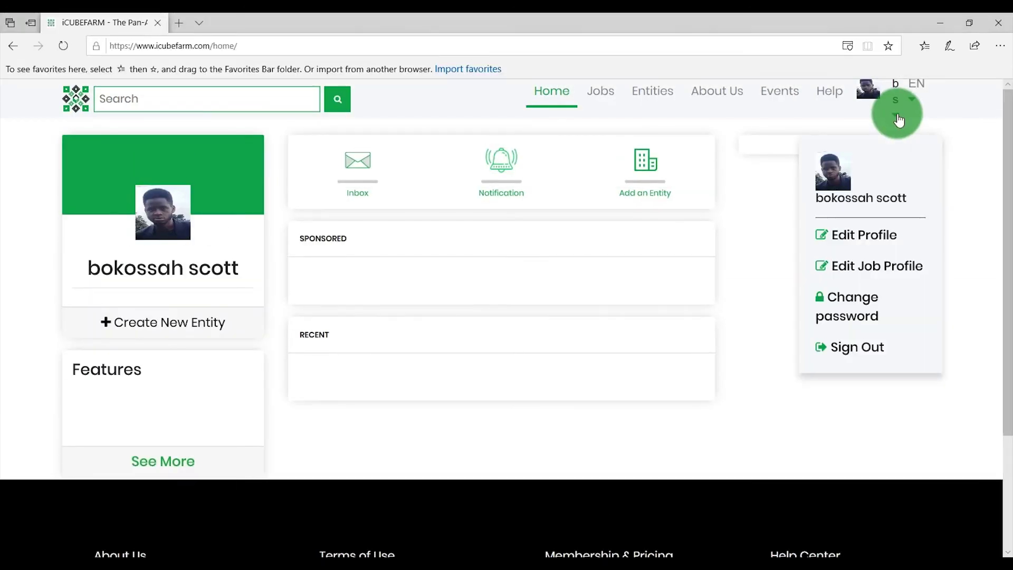
pyautogui.click(855, 305)
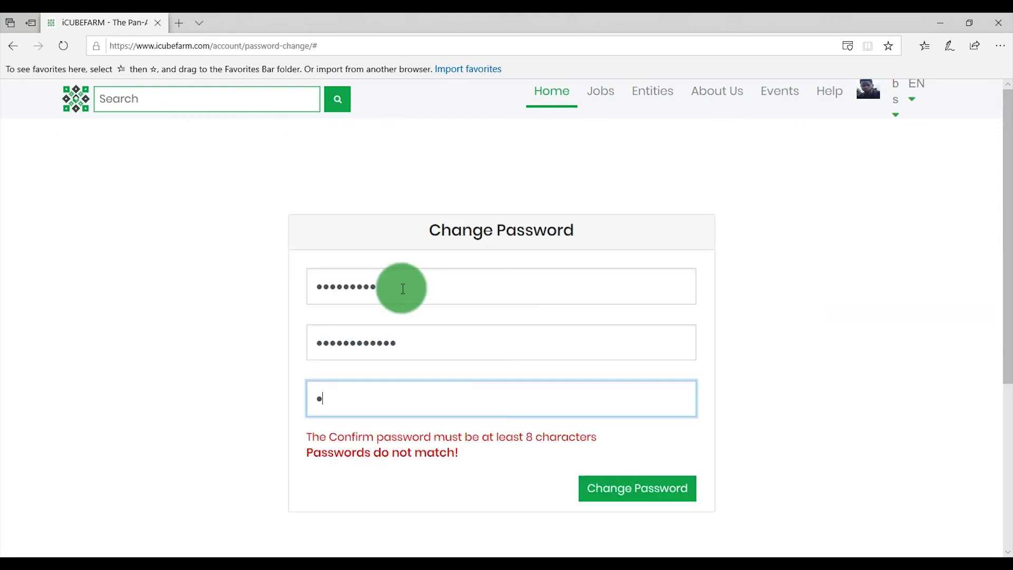
pyautogui.write('**********')
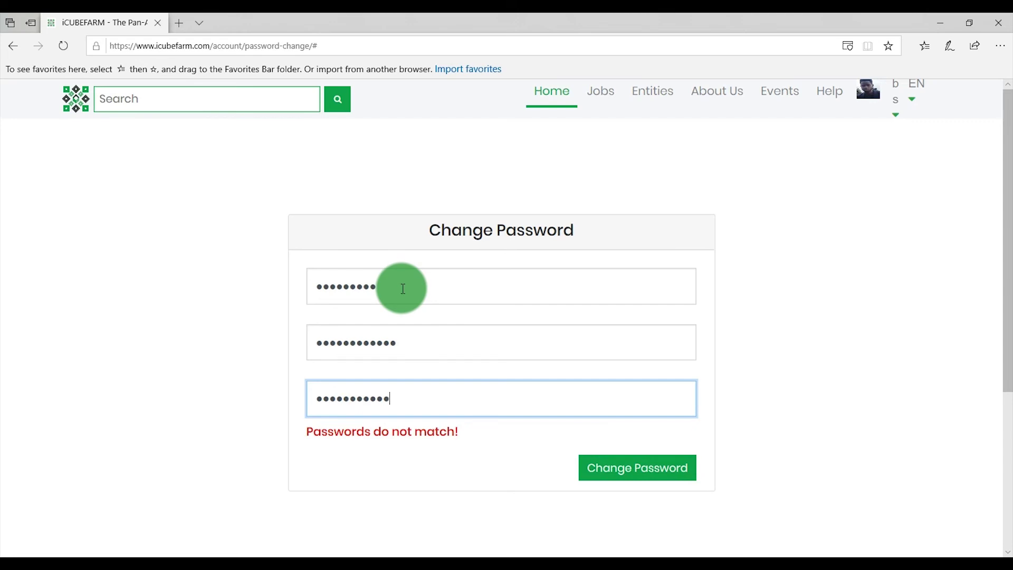
pyautogui.write('**')
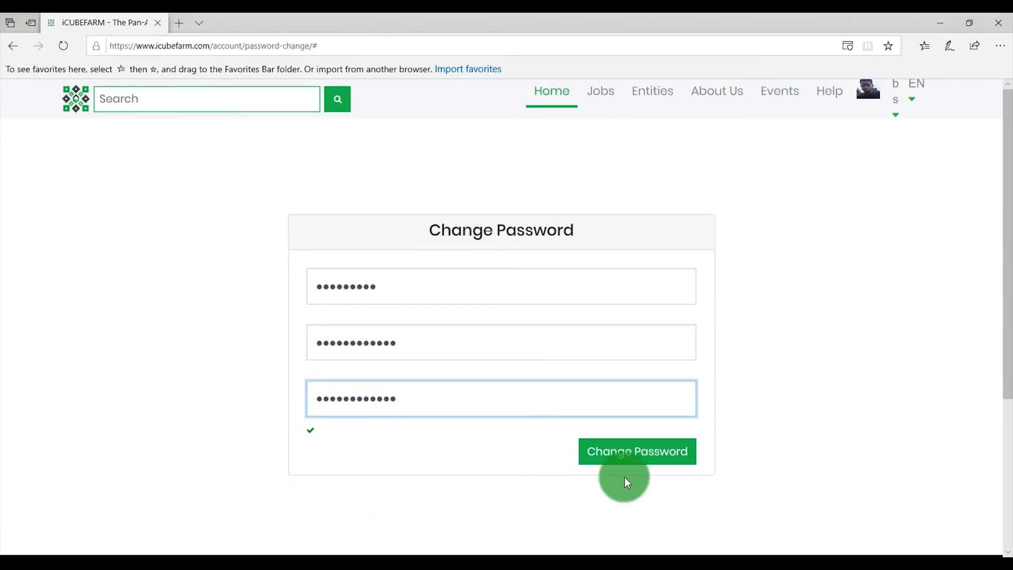
pyautogui.click(632, 462)
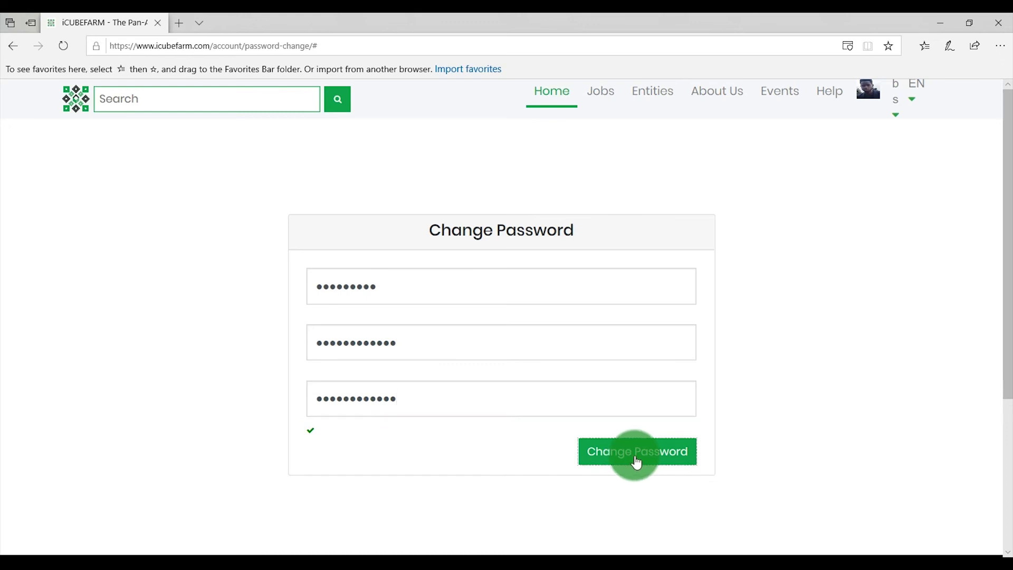
pyautogui.click(389, 351)
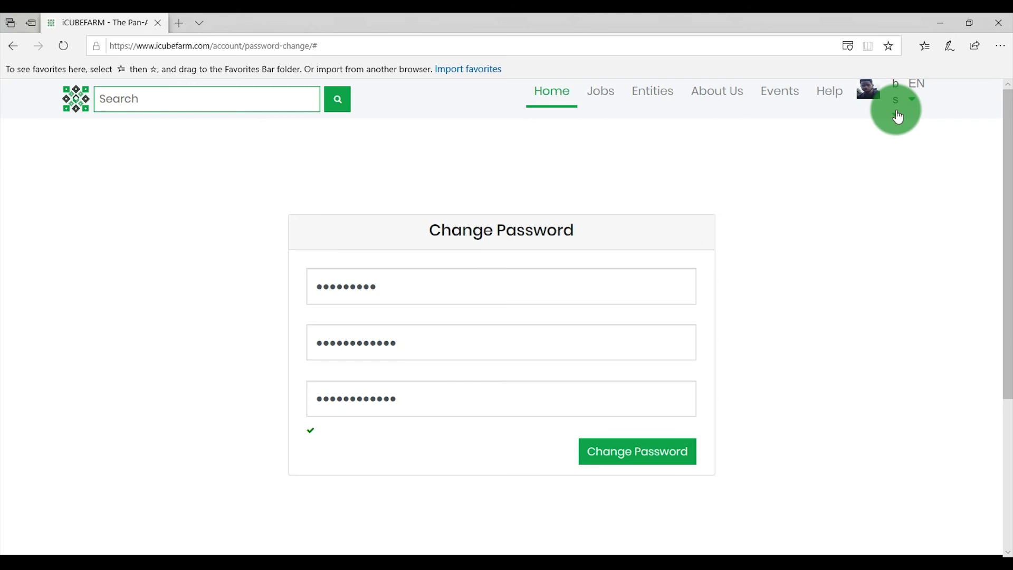
pyautogui.click(895, 113)
pyautogui.click(865, 347)
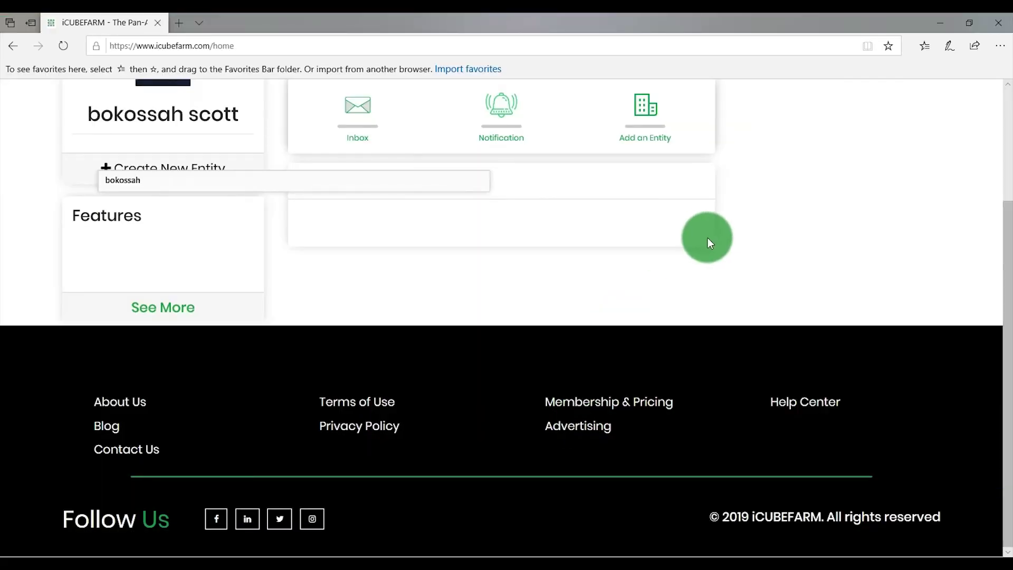
# Step: Scroll up to bring the home dashboard's top header into view
pyautogui.scroll(3, 708, 239)
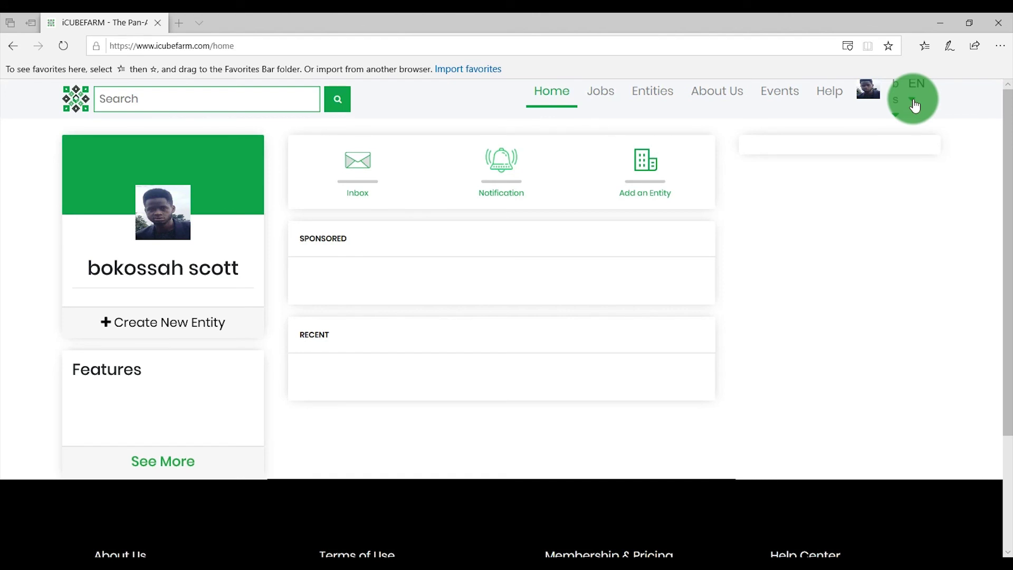
# Step: Switch the site language from EN to FR
pyautogui.click(914, 105)
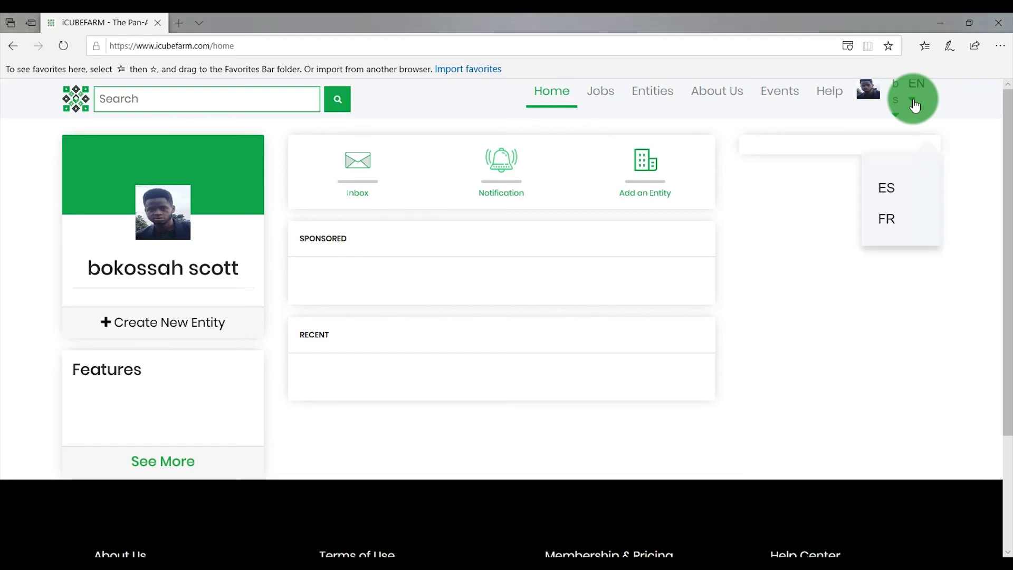
pyautogui.click(885, 221)
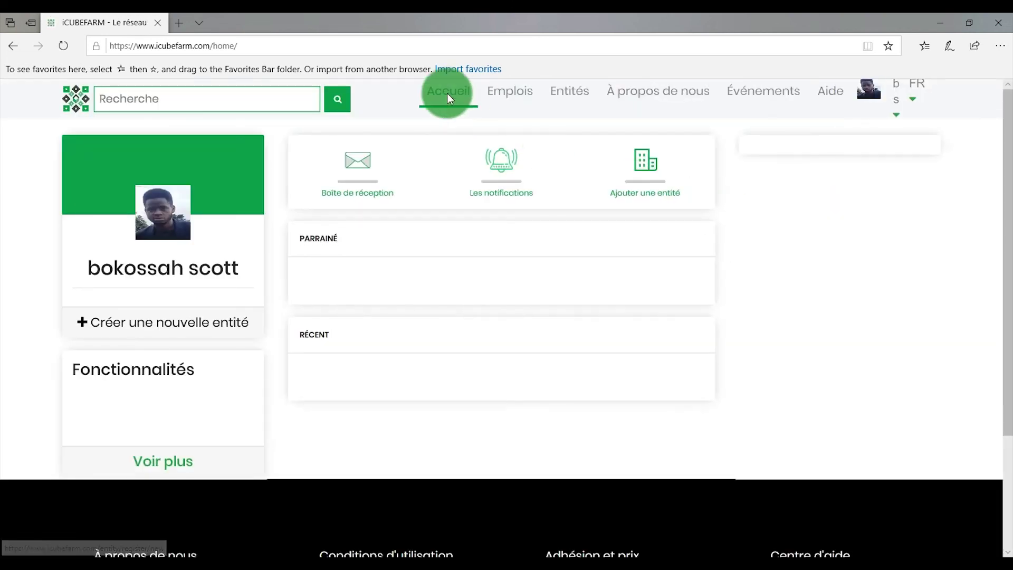
# Step: Change the profile's Language setting to French in Edit Profile and submit the form
pyautogui.click(887, 110)
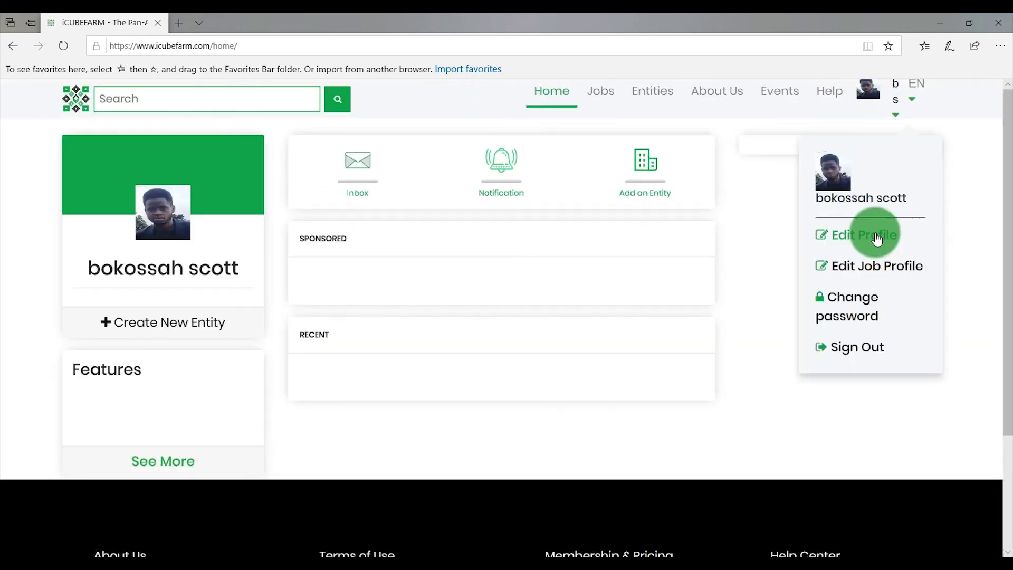
pyautogui.click(877, 236)
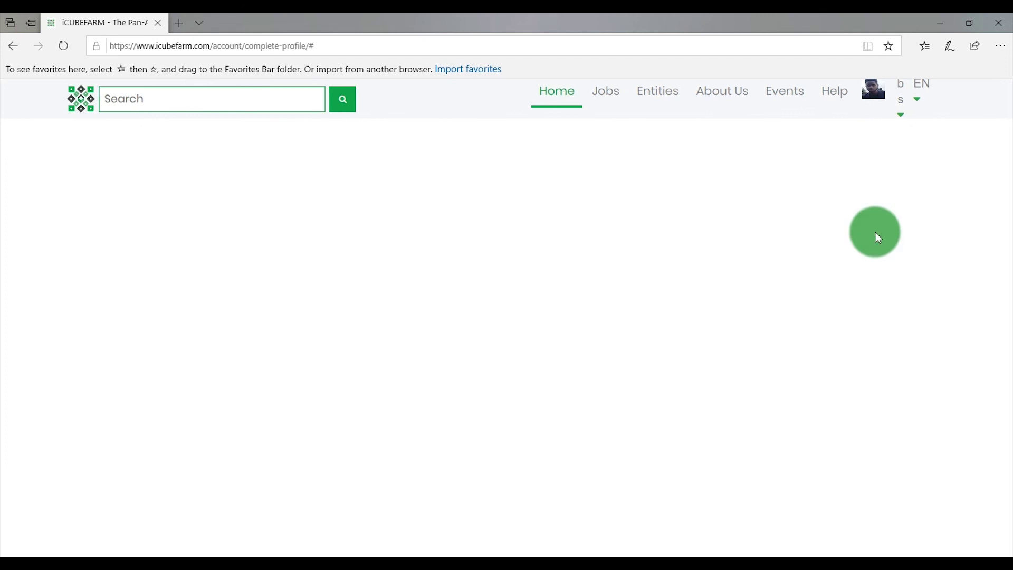
pyautogui.scroll(-5, 835, 247)
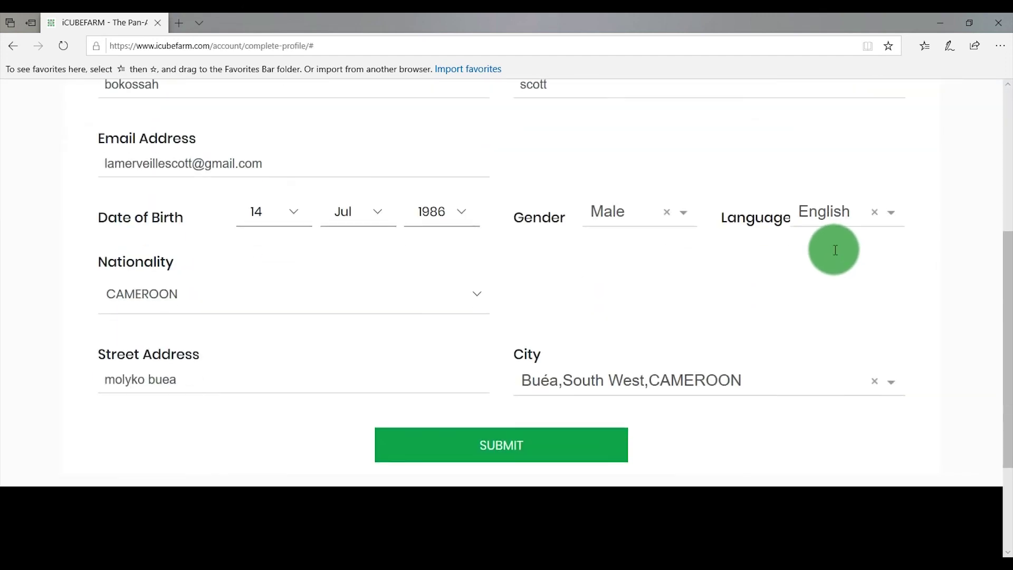
pyautogui.click(897, 223)
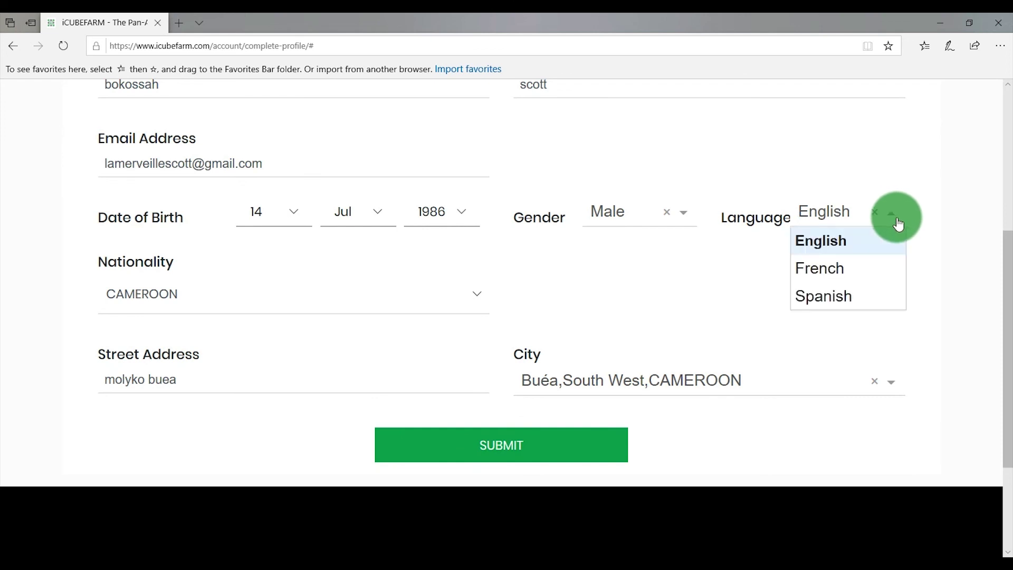
pyautogui.click(815, 269)
pyautogui.click(490, 445)
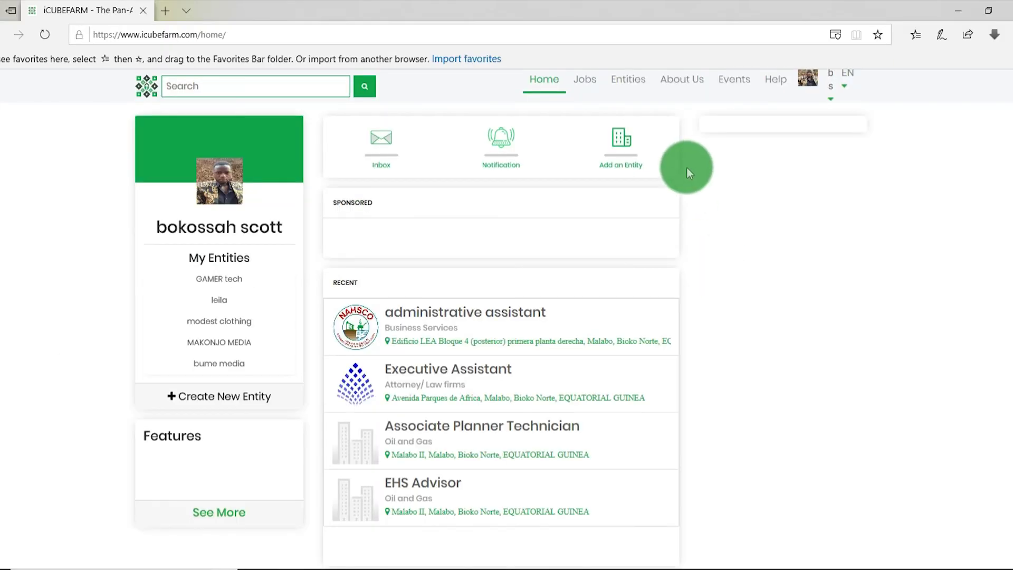
# Step: Show the About Us page's Contact Us section, dismissing the required-field error message
pyautogui.click(687, 86)
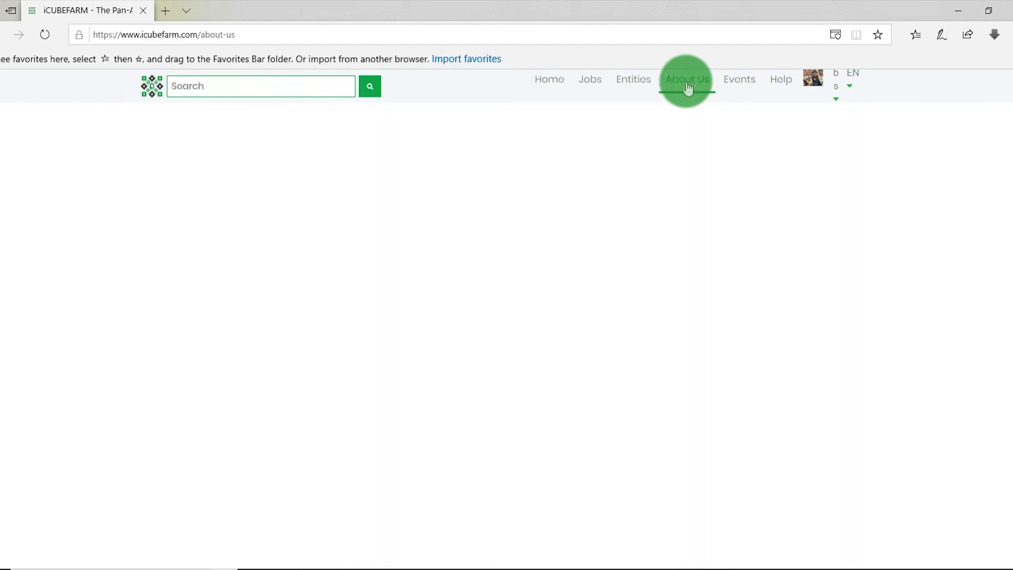
pyautogui.scroll(-3, 596, 226)
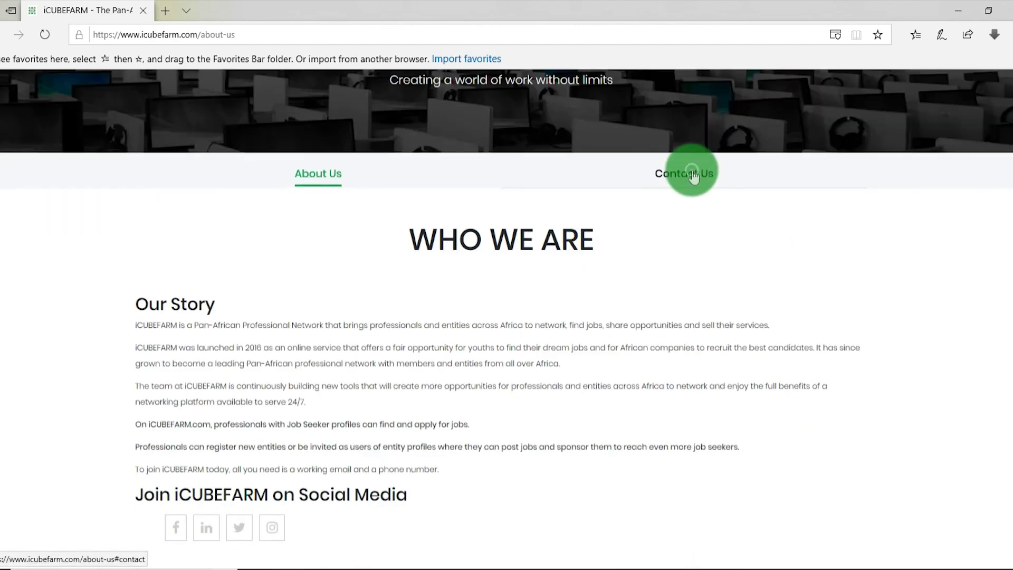
pyautogui.click(693, 176)
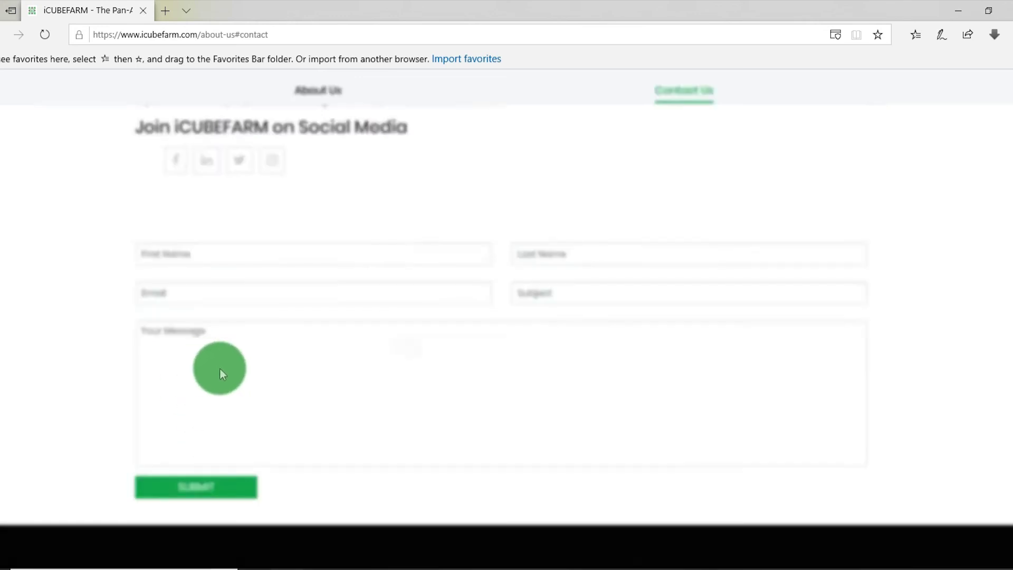
pyautogui.click(403, 343)
pyautogui.scroll(4, 654, 166)
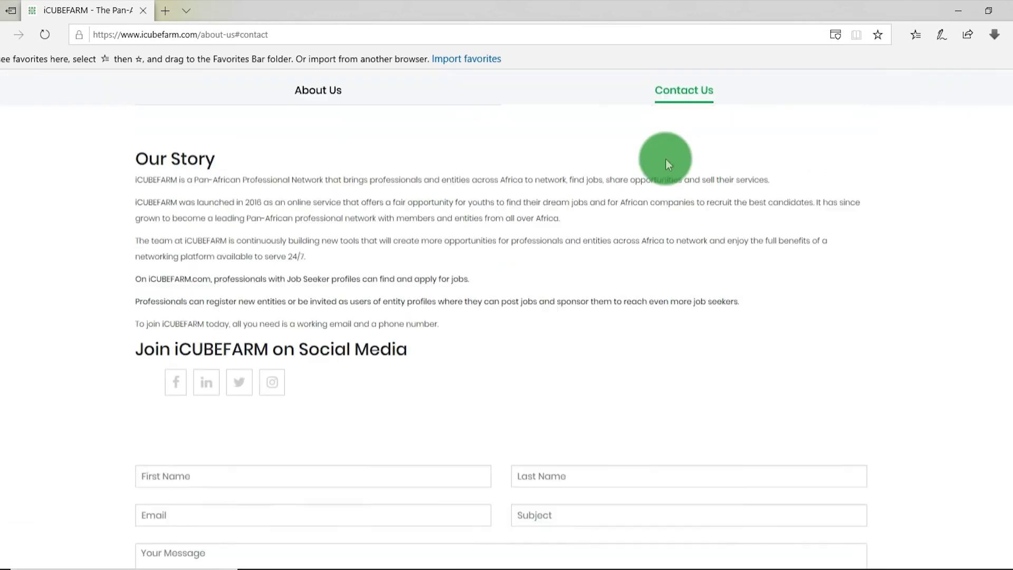
pyautogui.scroll(4, 663, 158)
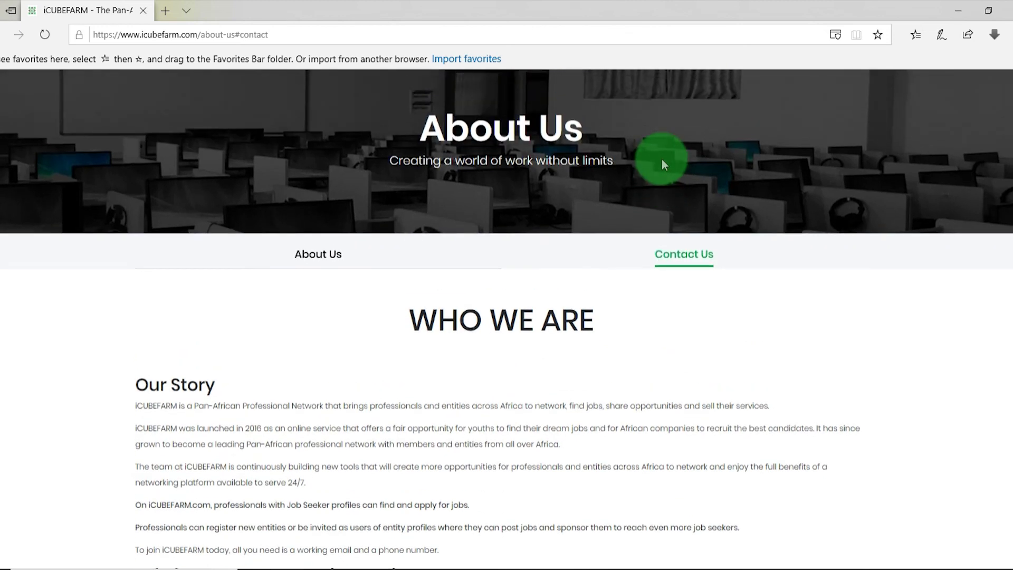